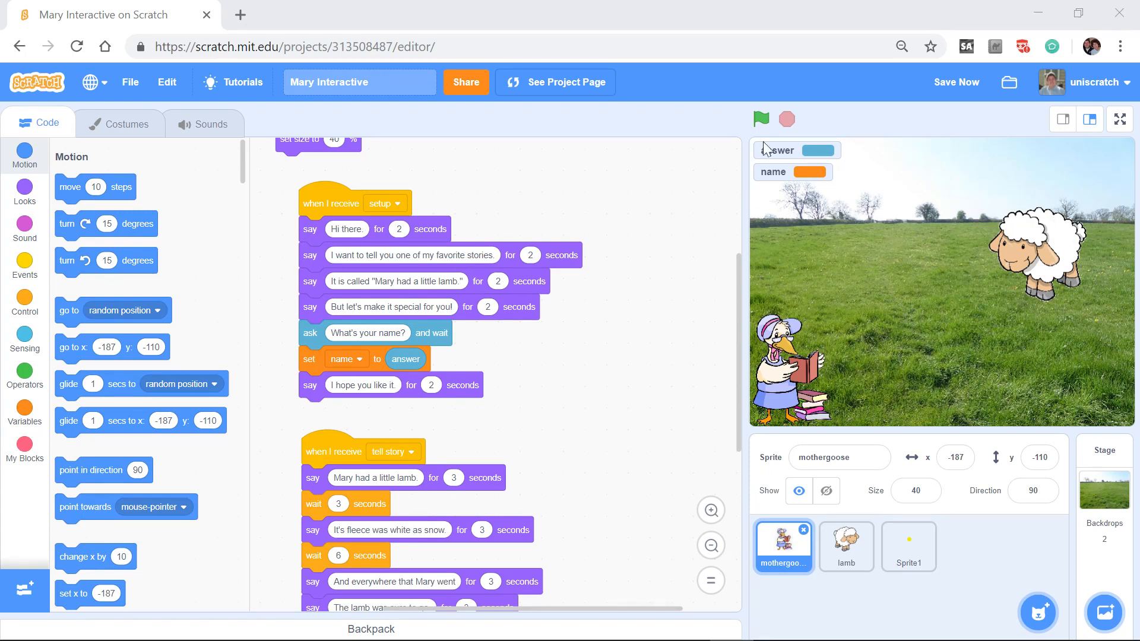
# Step: Run the story from the green flag, answer Ben as the name, then stop playback
pyautogui.click(761, 120)
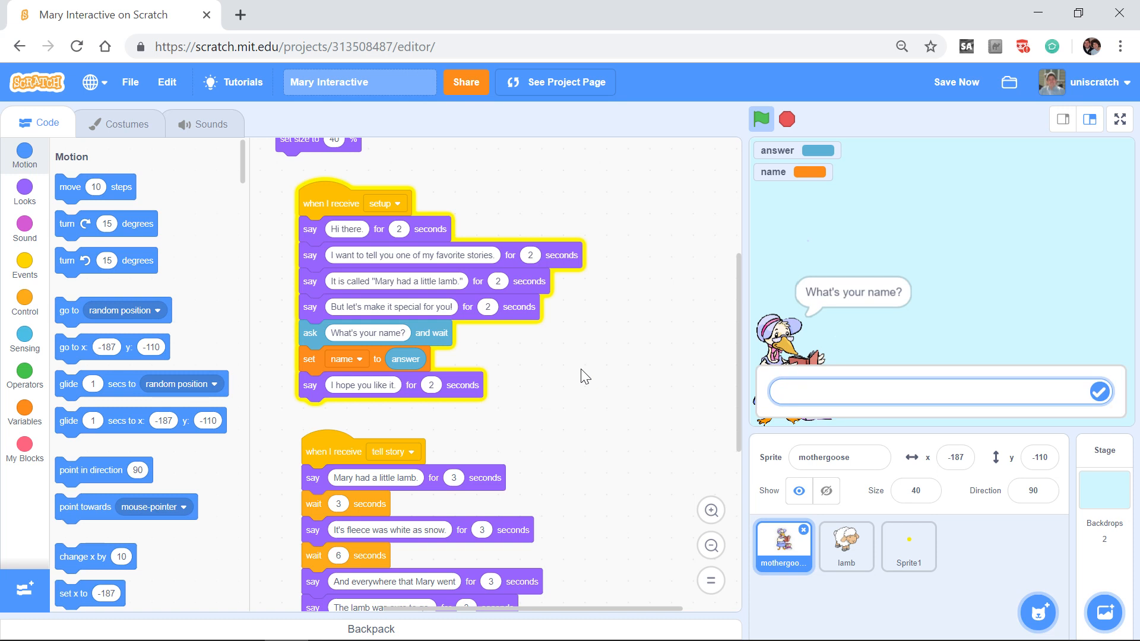
pyautogui.write('Ben')
pyautogui.press('Return')
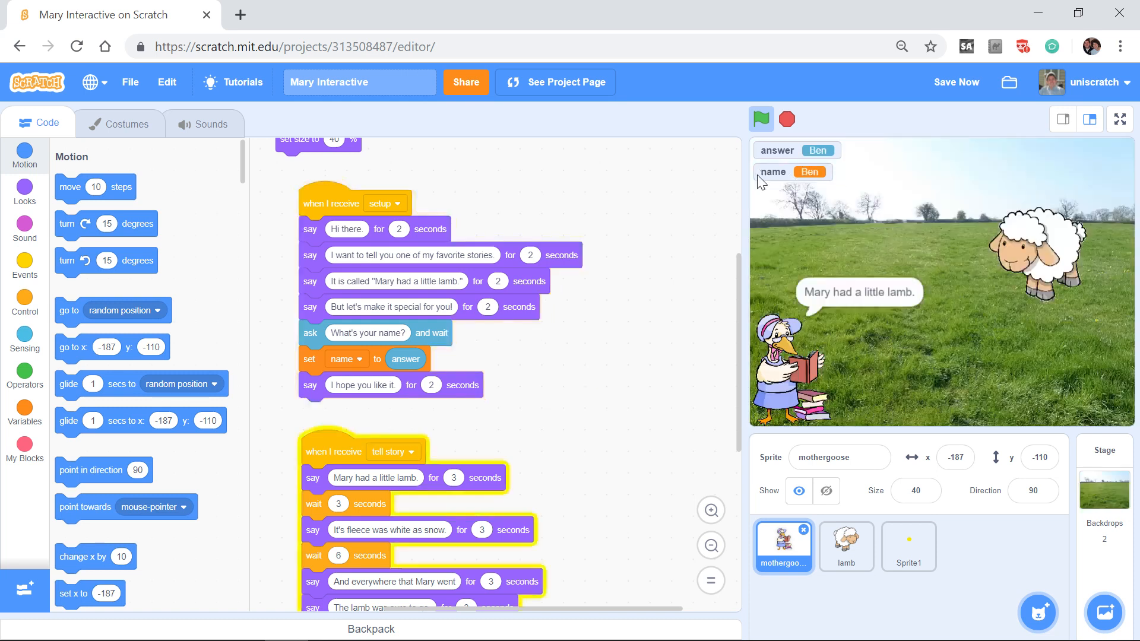
pyautogui.click(787, 119)
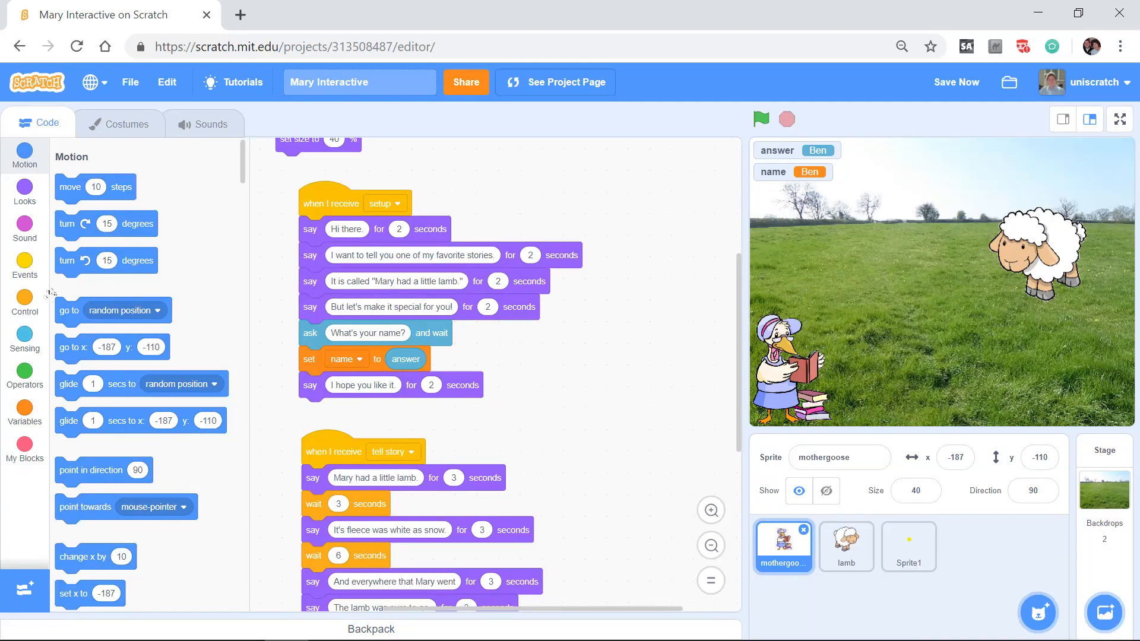
# Step: Drop the name variable reporter into the first say block under 'when I receive tell story'
pyautogui.click(24, 297)
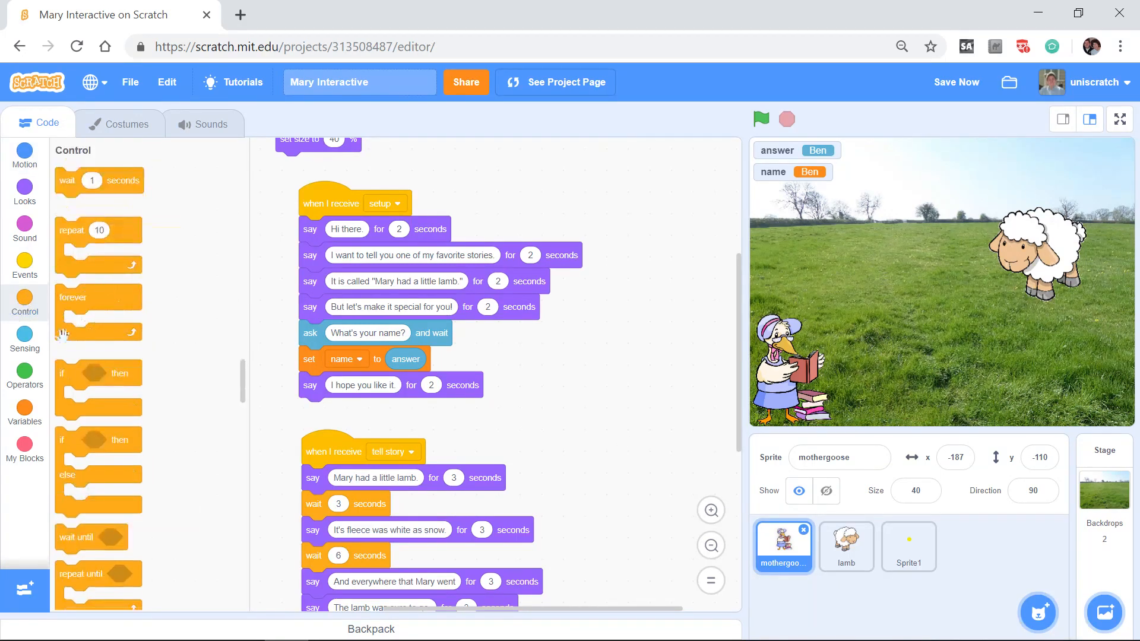
pyautogui.click(24, 413)
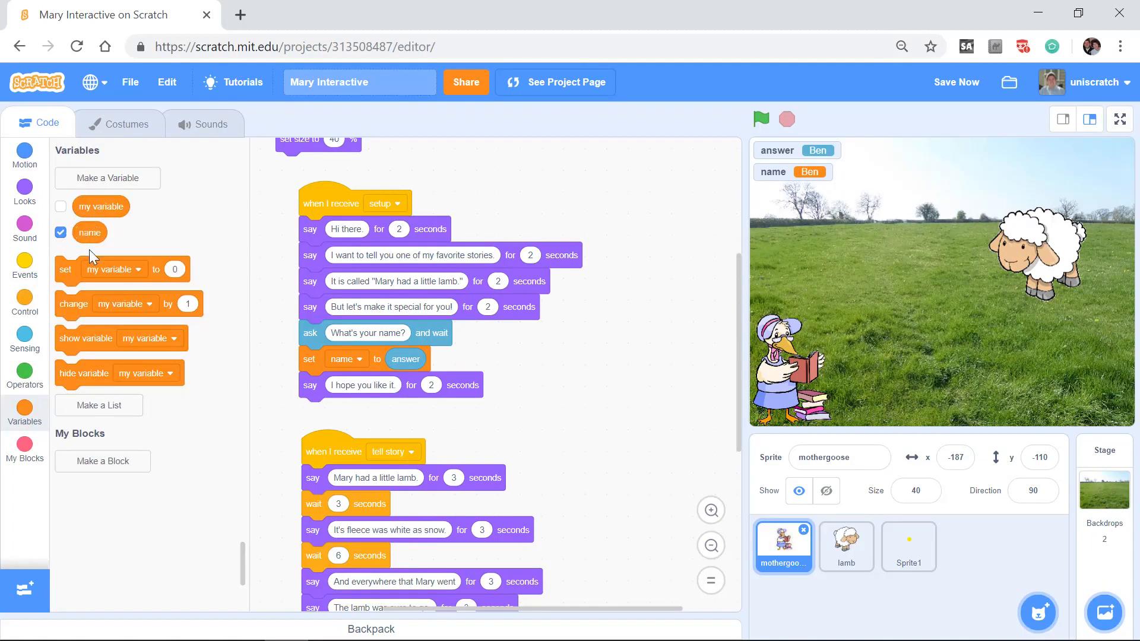
pyautogui.moveTo(89, 233); pyautogui.dragTo(603, 422)
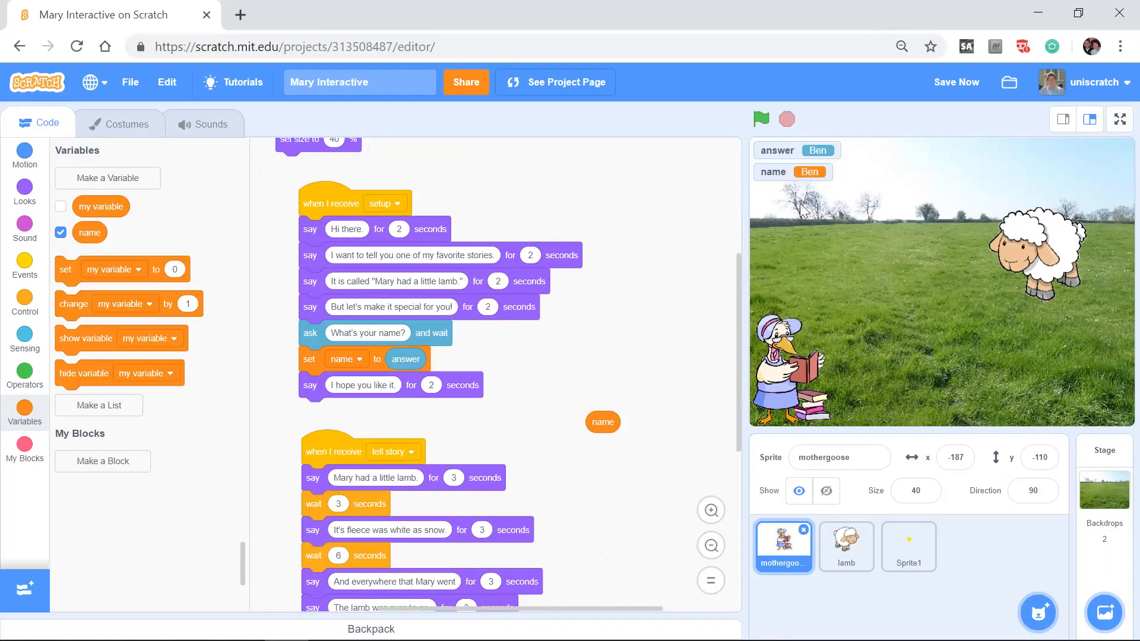
pyautogui.moveTo(603, 422); pyautogui.dragTo(356, 481)
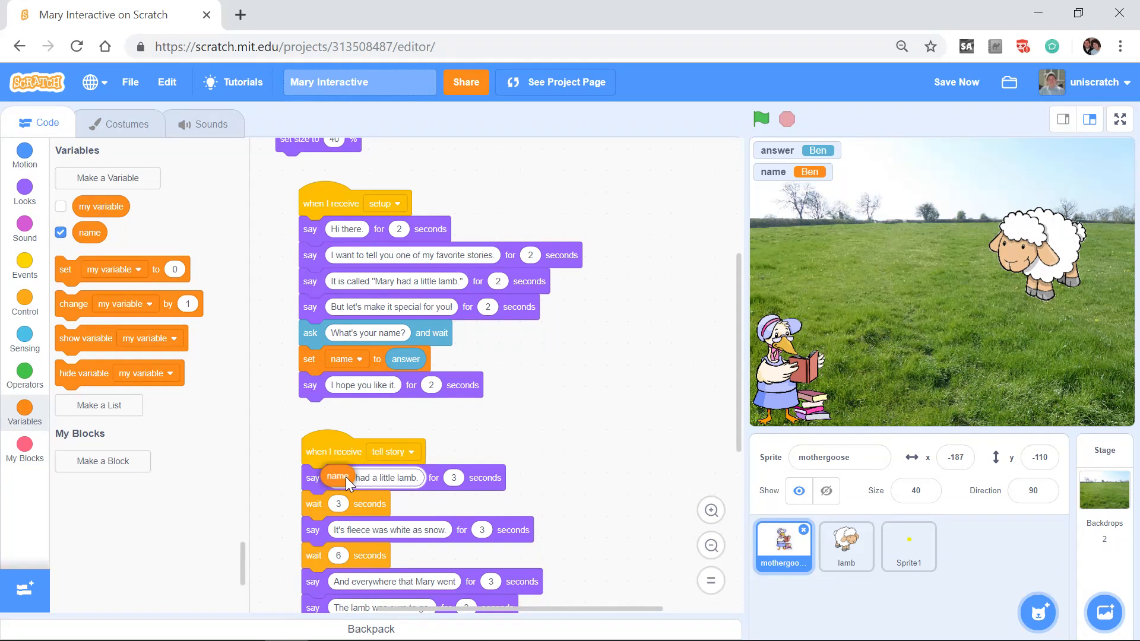
pyautogui.moveTo(346, 476)
pyautogui.mouseDown()
pyautogui.moveTo(593, 426)
pyautogui.moveTo(361, 479)
pyautogui.mouseUp()
pyautogui.moveTo(346, 478); pyautogui.dragTo(347, 478)
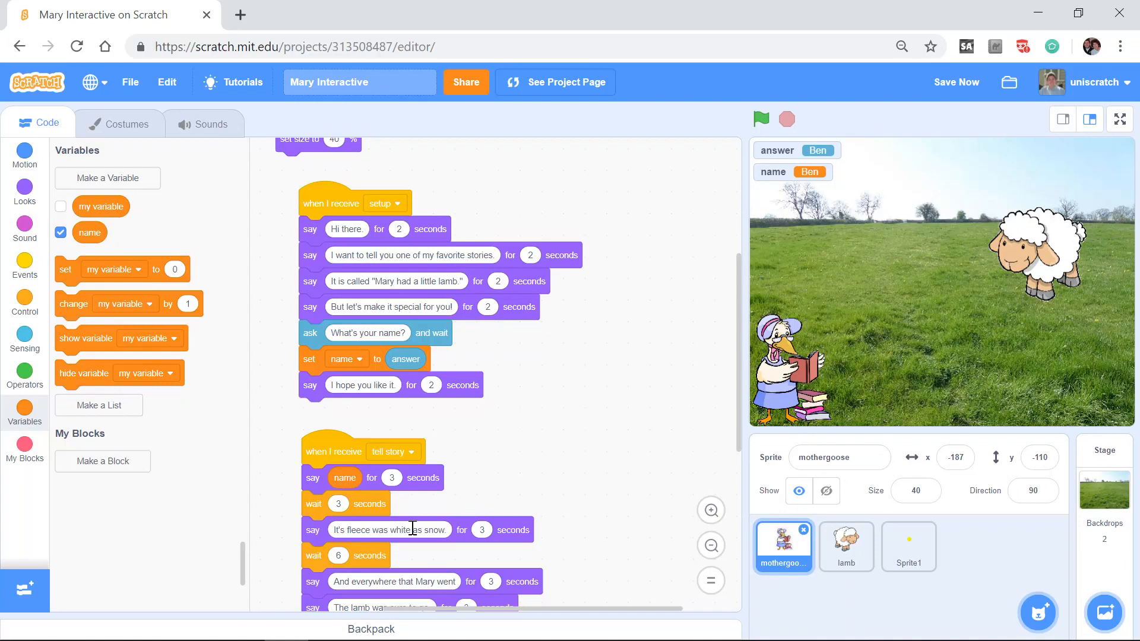
# Step: Run the story again, answer James as the name, then stop playback
pyautogui.click(760, 120)
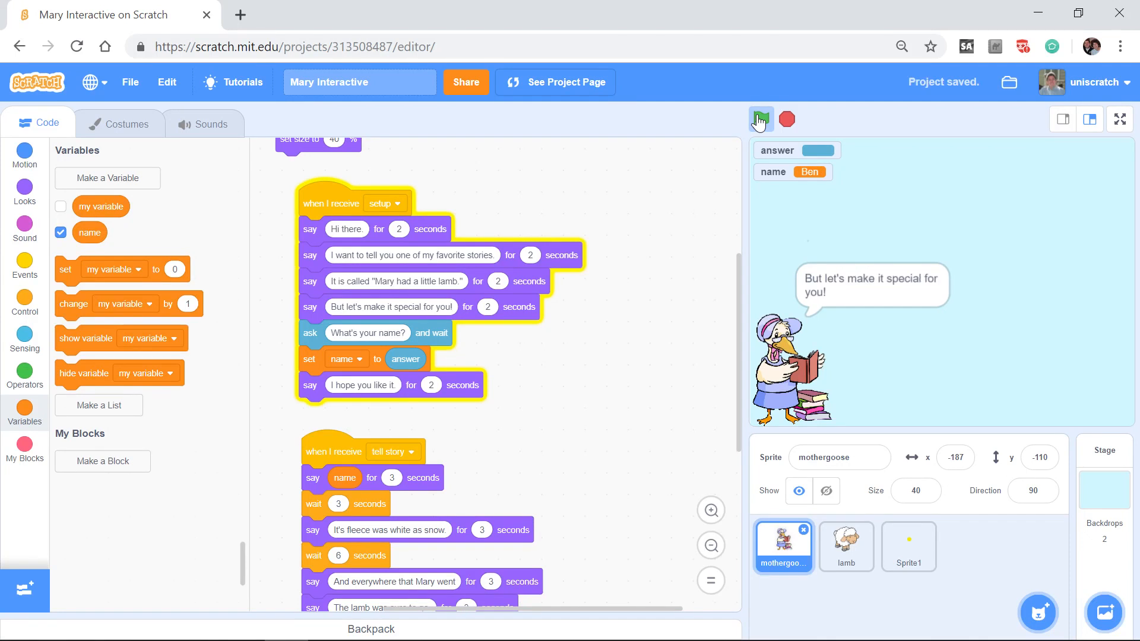
pyautogui.write('James')
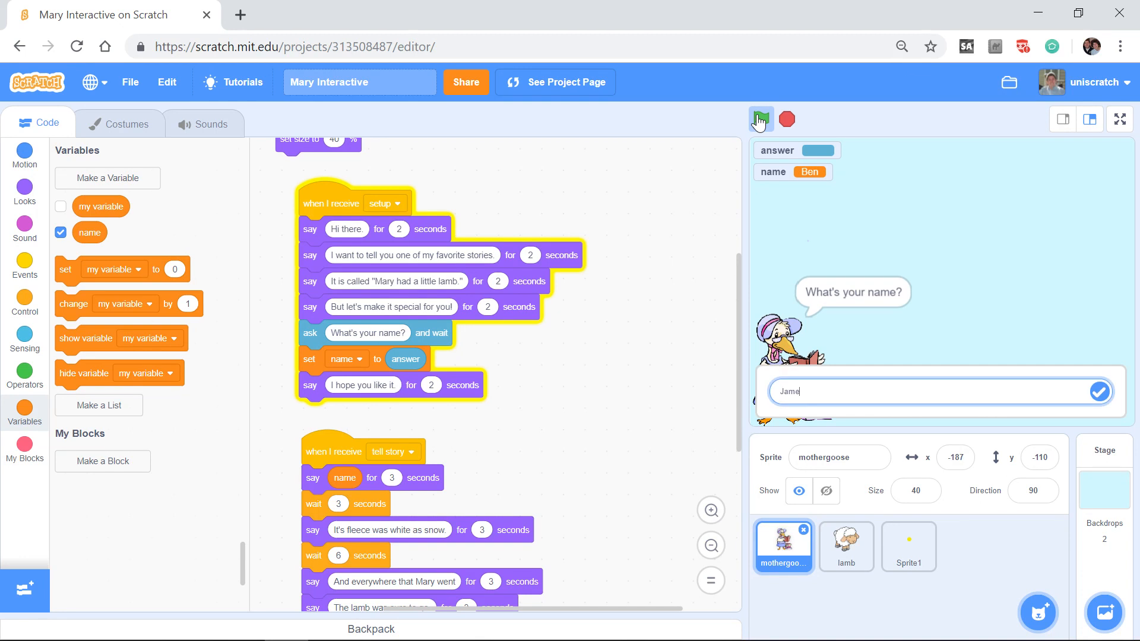
pyautogui.press('Return')
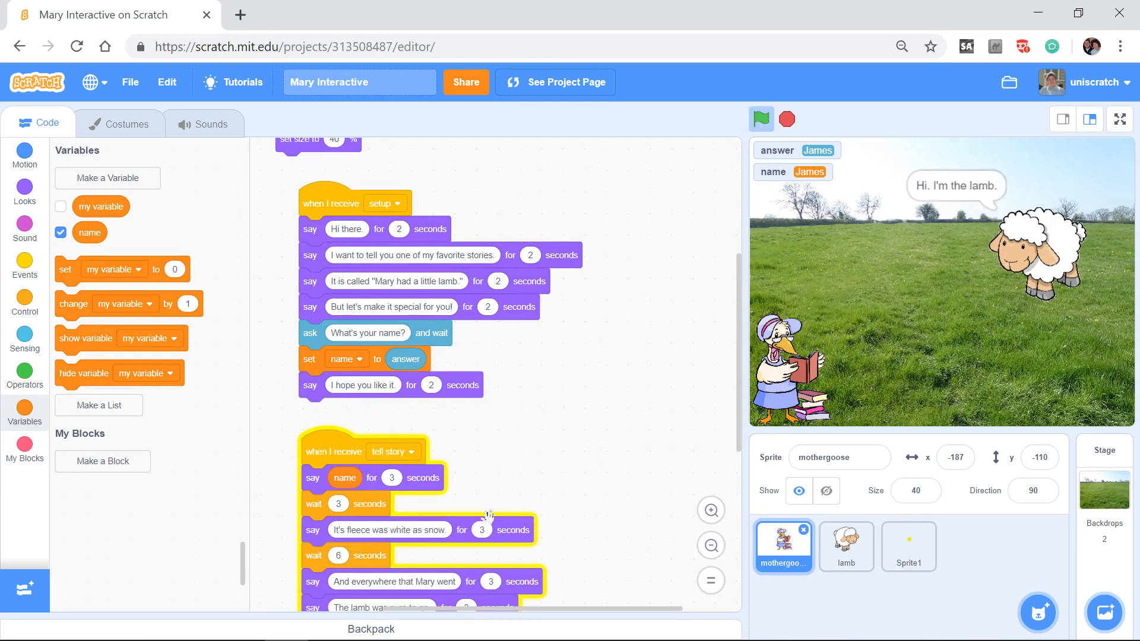
pyautogui.click(787, 120)
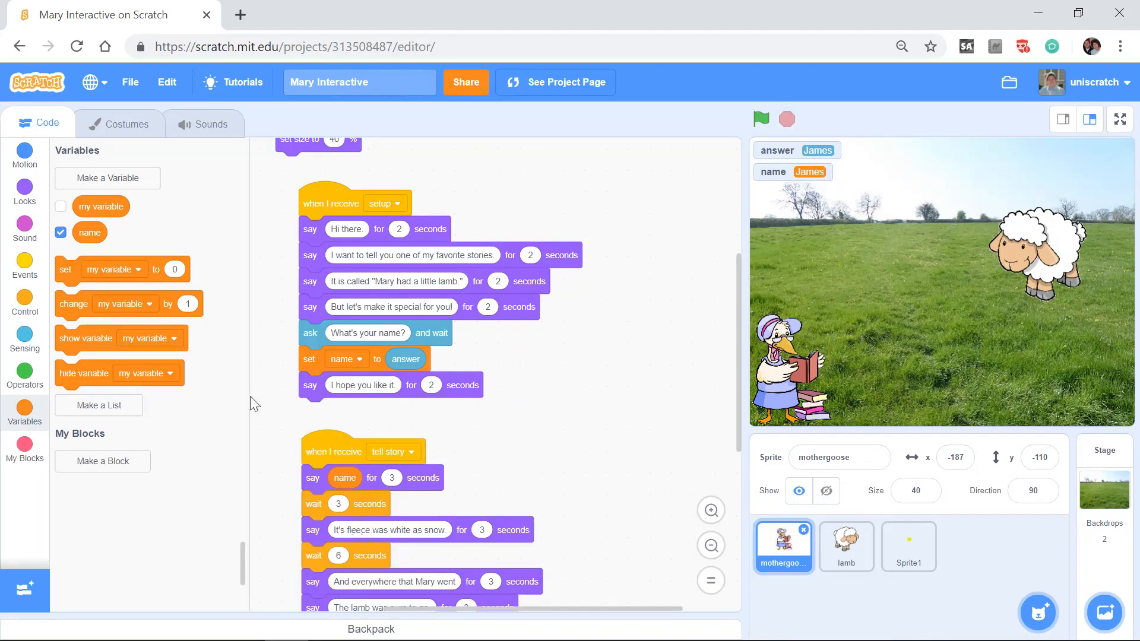
# Step: Add a new timed say block under tell story and edit its text to the lamb line
pyautogui.click(24, 191)
pyautogui.scroll(5, 134, 356)
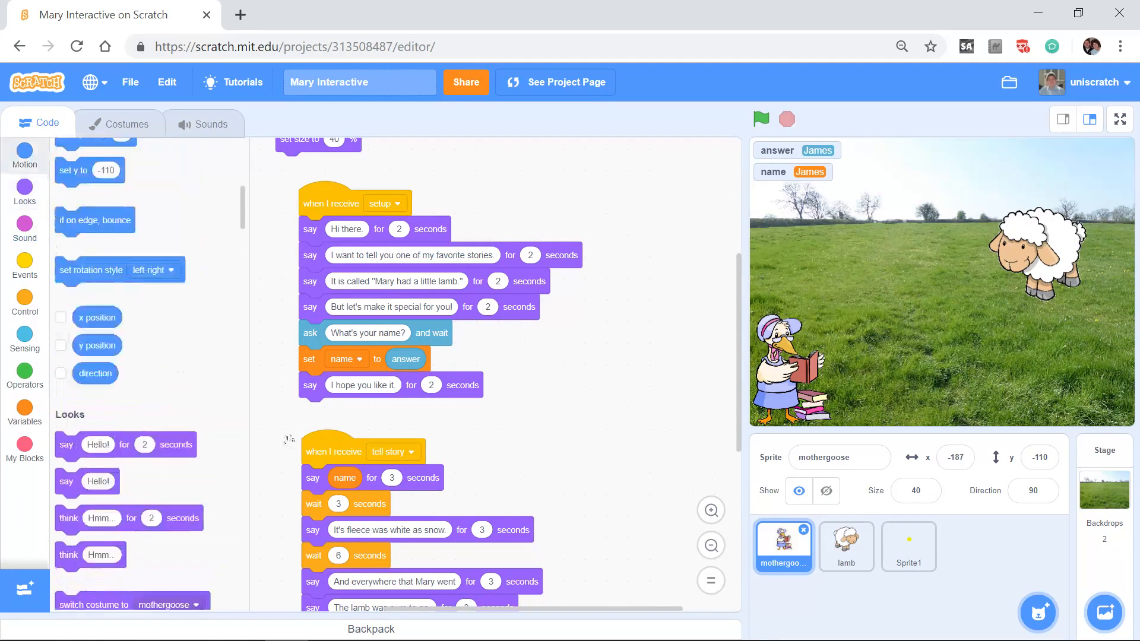
pyautogui.moveTo(67, 224)
pyautogui.mouseDown()
pyautogui.moveTo(341, 537)
pyautogui.moveTo(348, 496)
pyautogui.mouseUp()
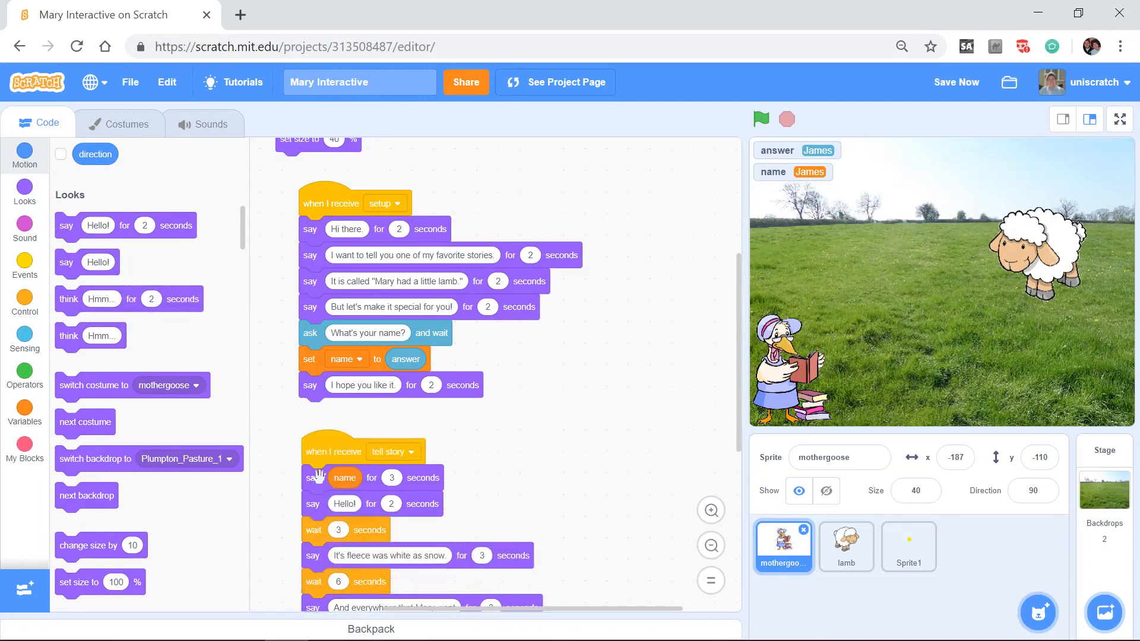
pyautogui.click(346, 504)
pyautogui.write('has a little lamb')
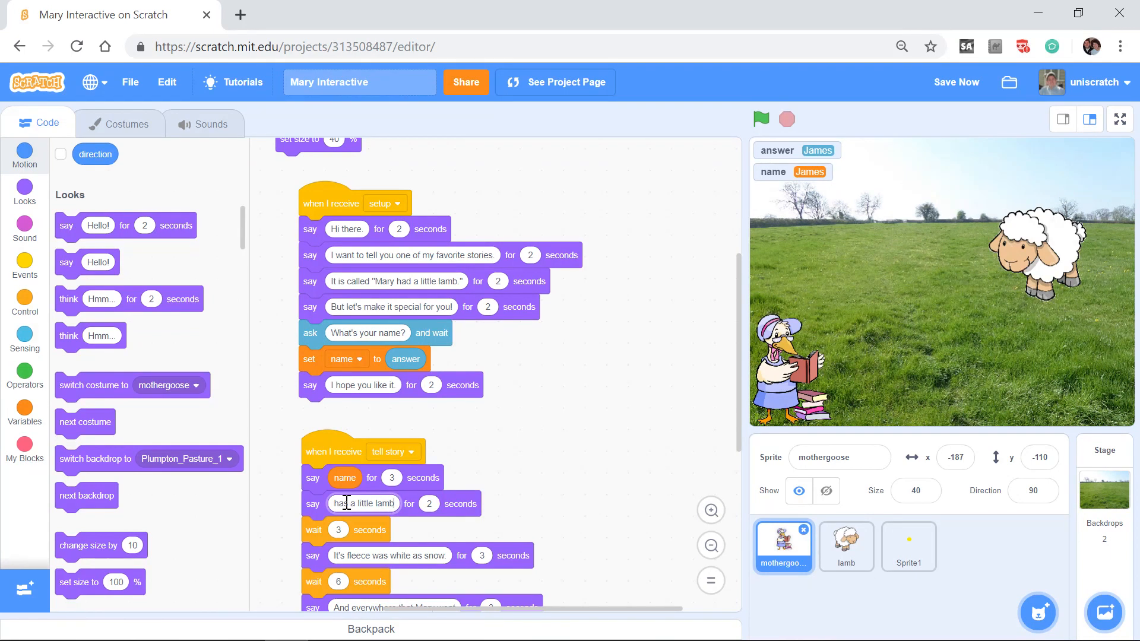
pyautogui.scroll(-3, 534, 494)
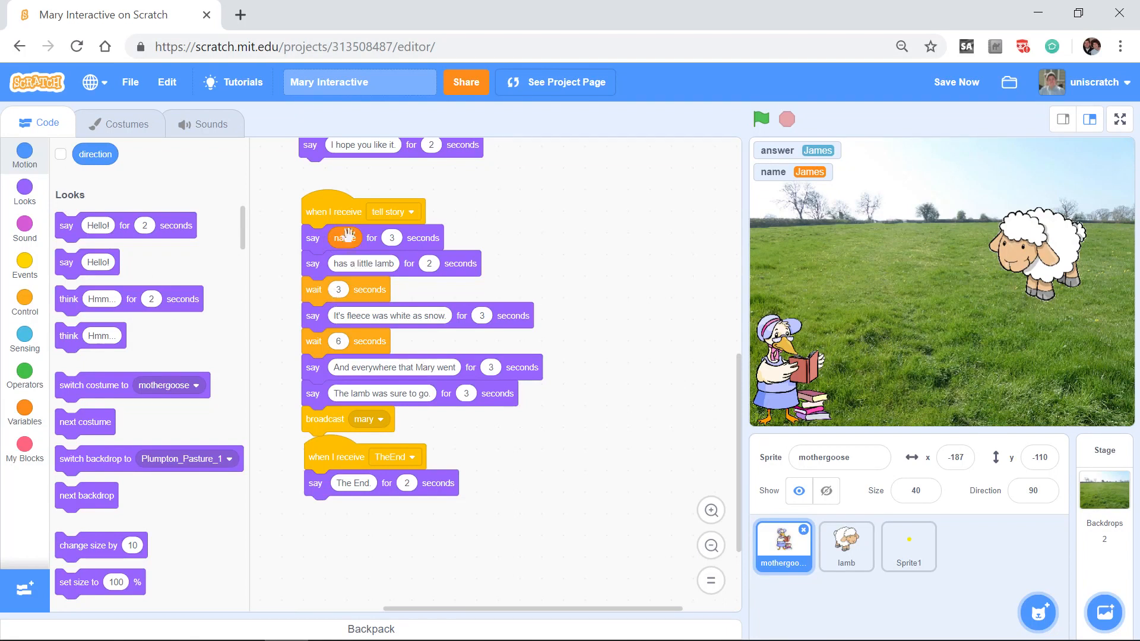
# Step: Pull the name variable out to the canvas, delete the extra say line and reattach the rest
pyautogui.moveTo(345, 238); pyautogui.dragTo(585, 227)
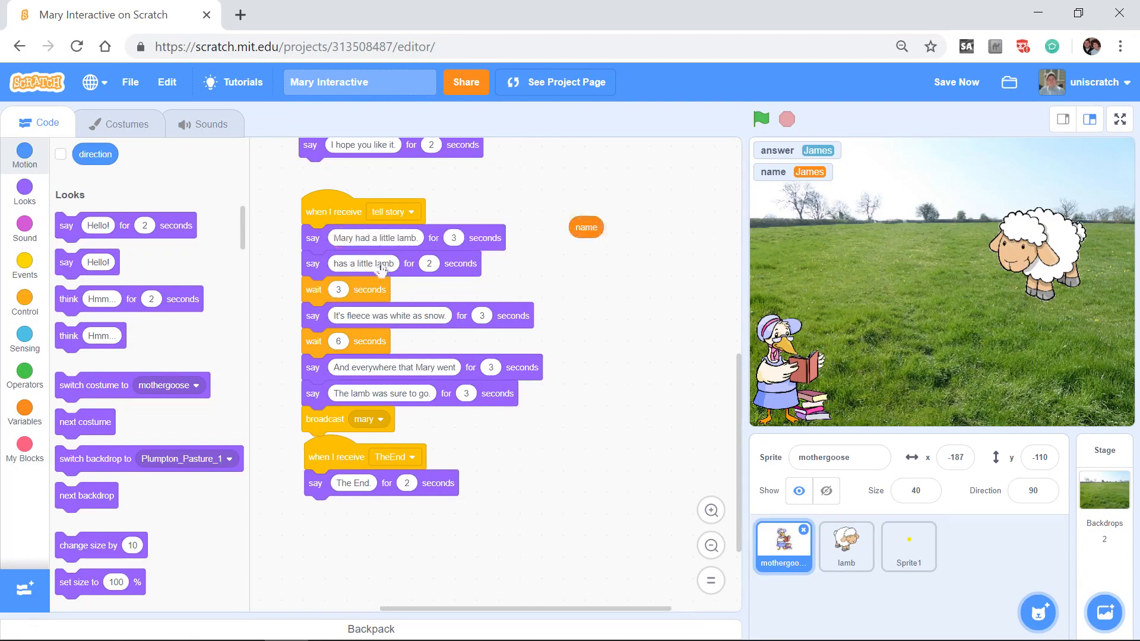
pyautogui.moveTo(313, 290)
pyautogui.mouseDown()
pyautogui.moveTo(346, 332)
pyautogui.moveTo(477, 308)
pyautogui.mouseUp()
pyautogui.moveTo(356, 263); pyautogui.dragTo(150, 260)
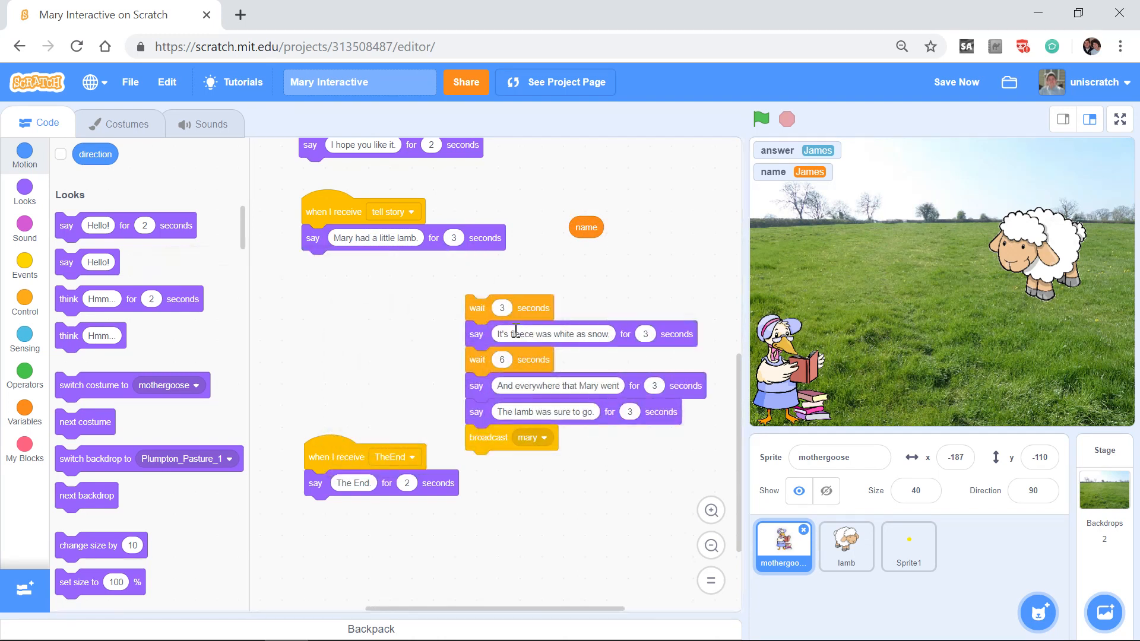
pyautogui.moveTo(477, 307); pyautogui.dragTo(328, 267)
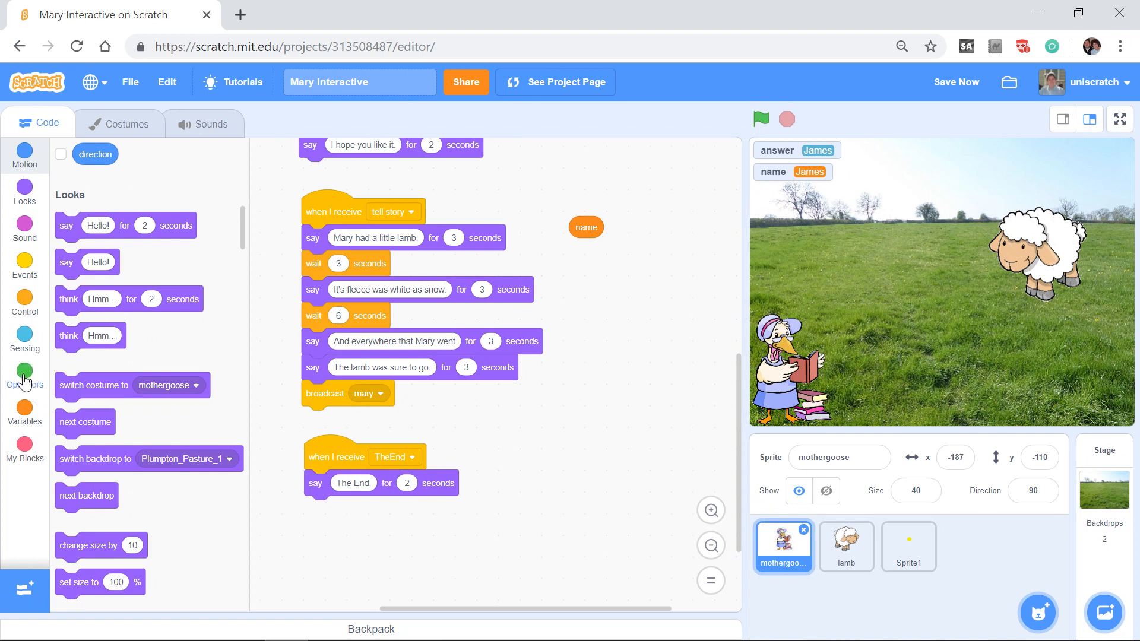
# Step: Place a join block from Operators on the canvas and check it outputs 'apple banana'
pyautogui.click(26, 374)
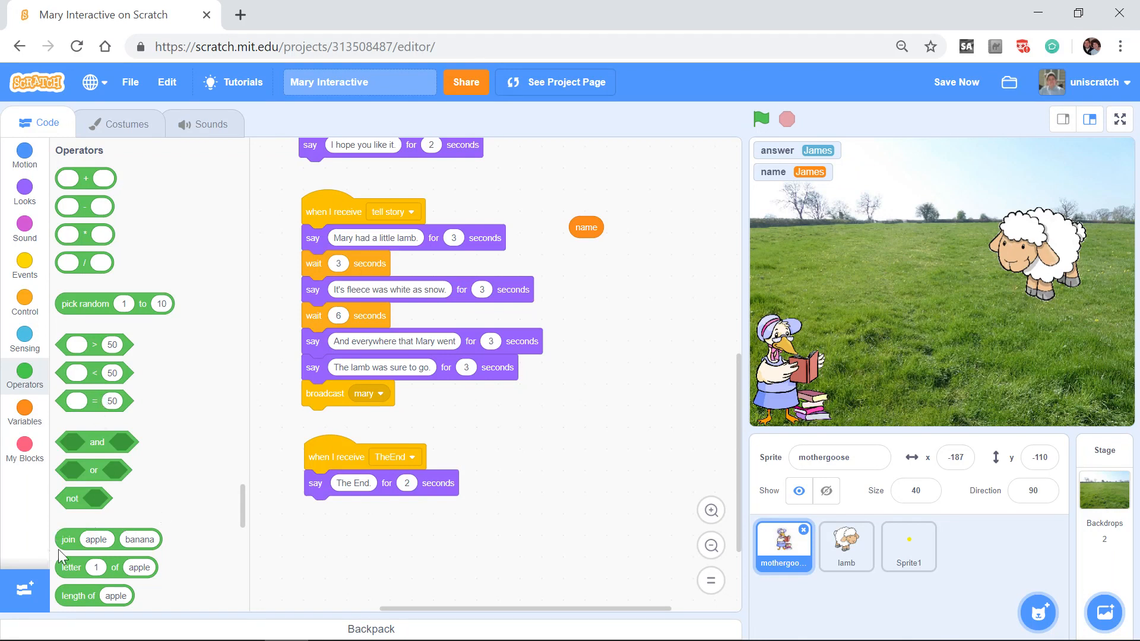
pyautogui.moveTo(70, 540)
pyautogui.mouseDown()
pyautogui.moveTo(576, 383)
pyautogui.moveTo(581, 268)
pyautogui.mouseUp()
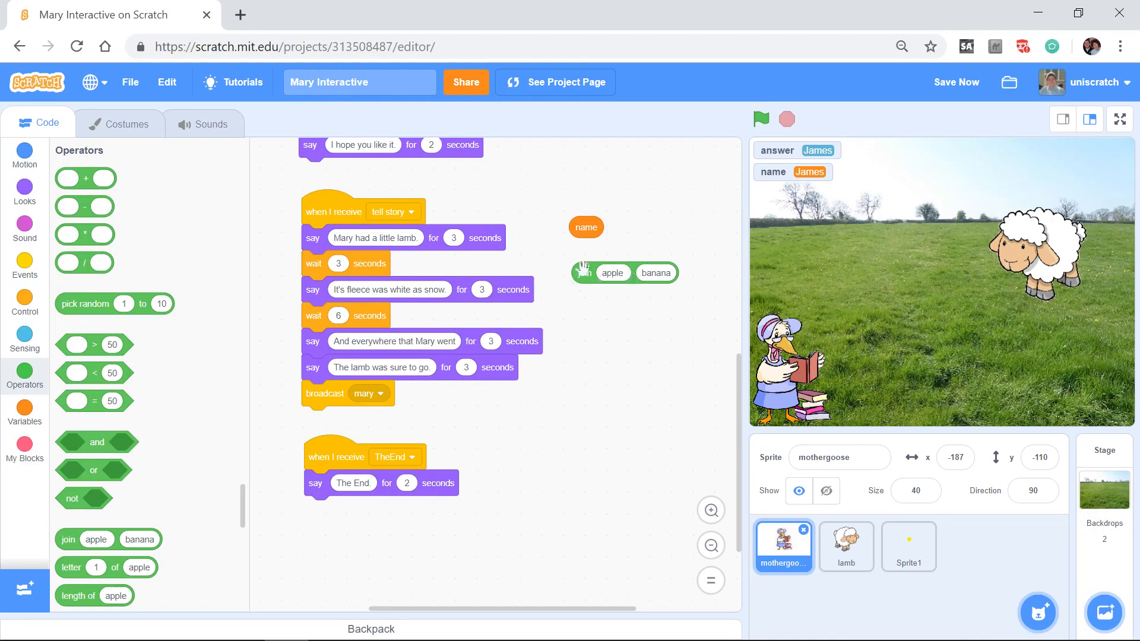
pyautogui.click(582, 274)
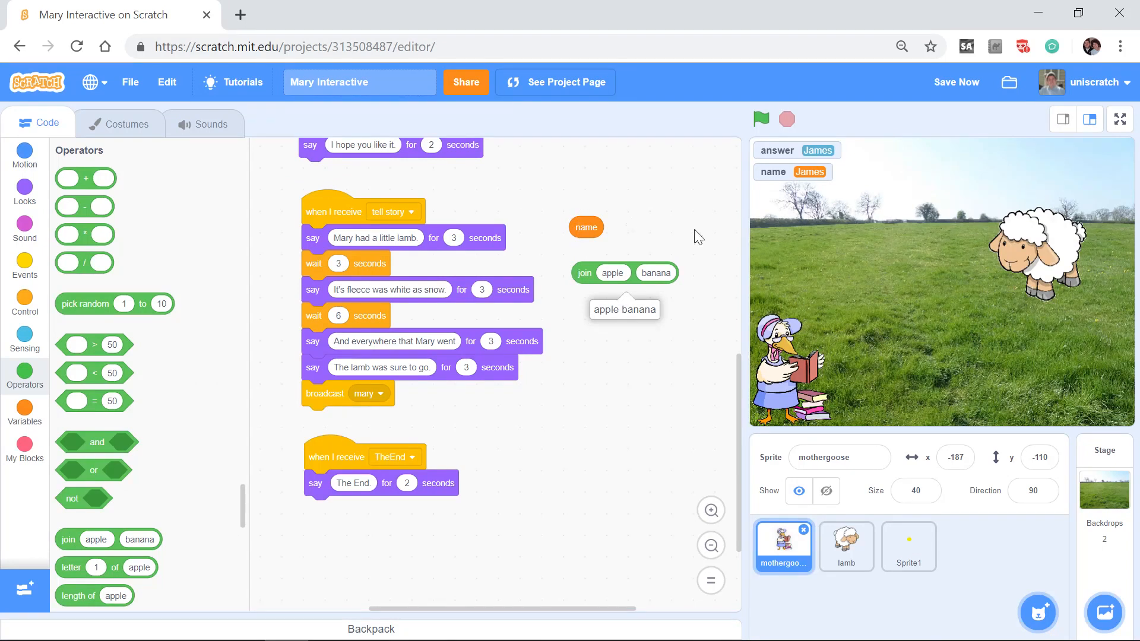
# Step: Put the name variable in the join's first slot and confirm it gives 'Jamesbanana'
pyautogui.moveTo(587, 229); pyautogui.dragTo(617, 264)
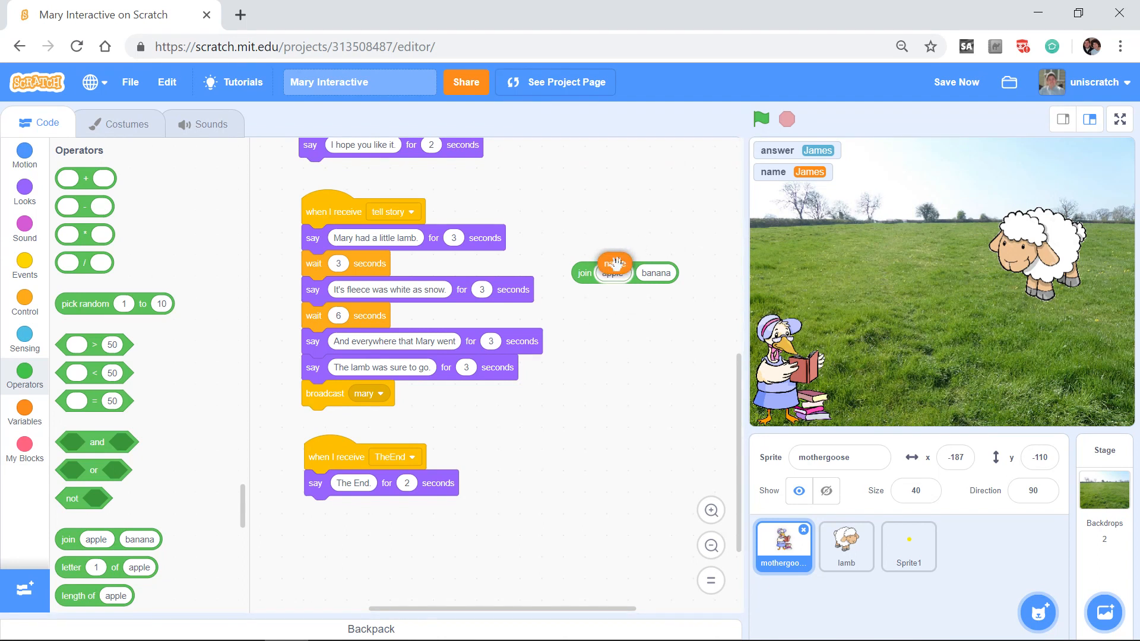
pyautogui.moveTo(585, 273); pyautogui.dragTo(578, 258)
pyautogui.click(575, 257)
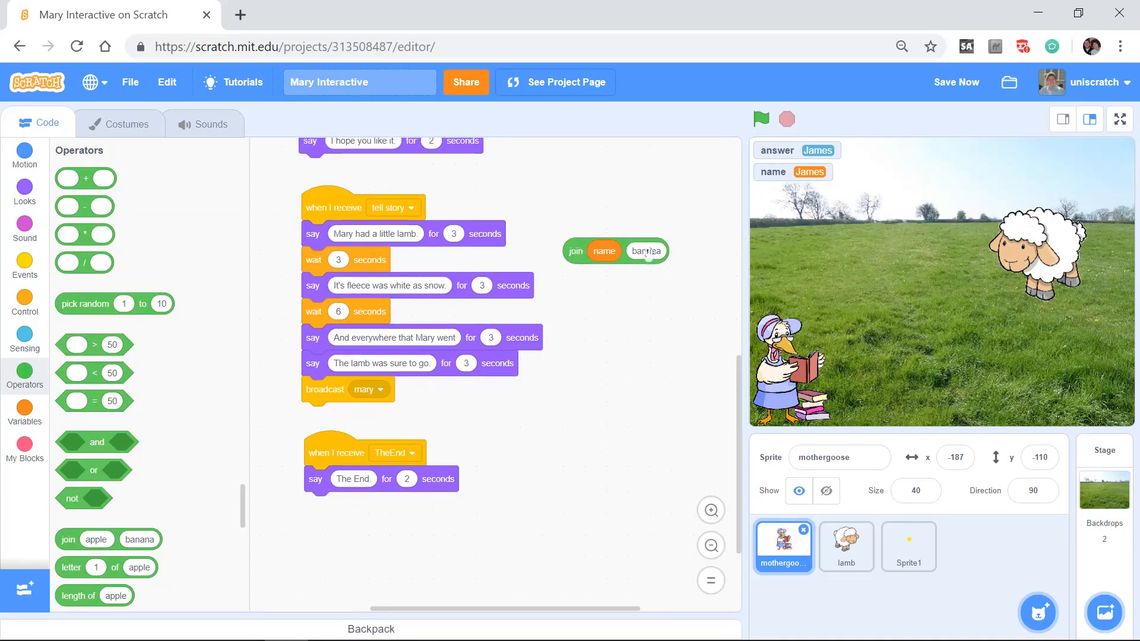
# Step: Replace 'banana' with 'had a little lamb', preview 'Jameshad a little lamb', and start adding a leading space
pyautogui.click(646, 252)
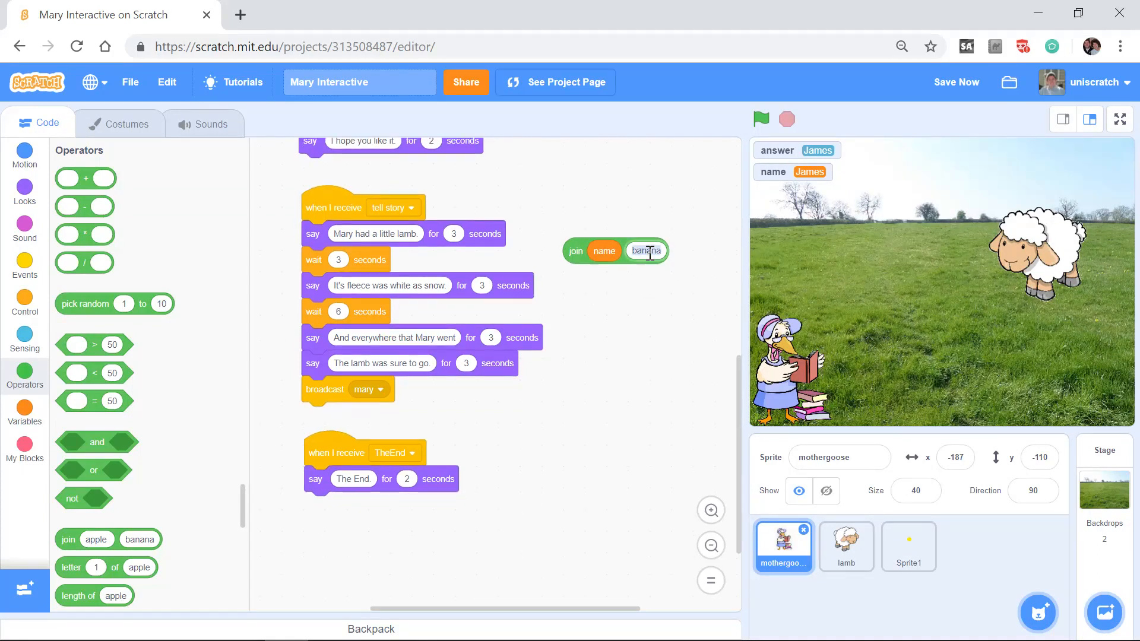
pyautogui.press('BackSpace')
pyautogui.write('had a little lam')
pyautogui.write('b')
pyautogui.click(415, 262)
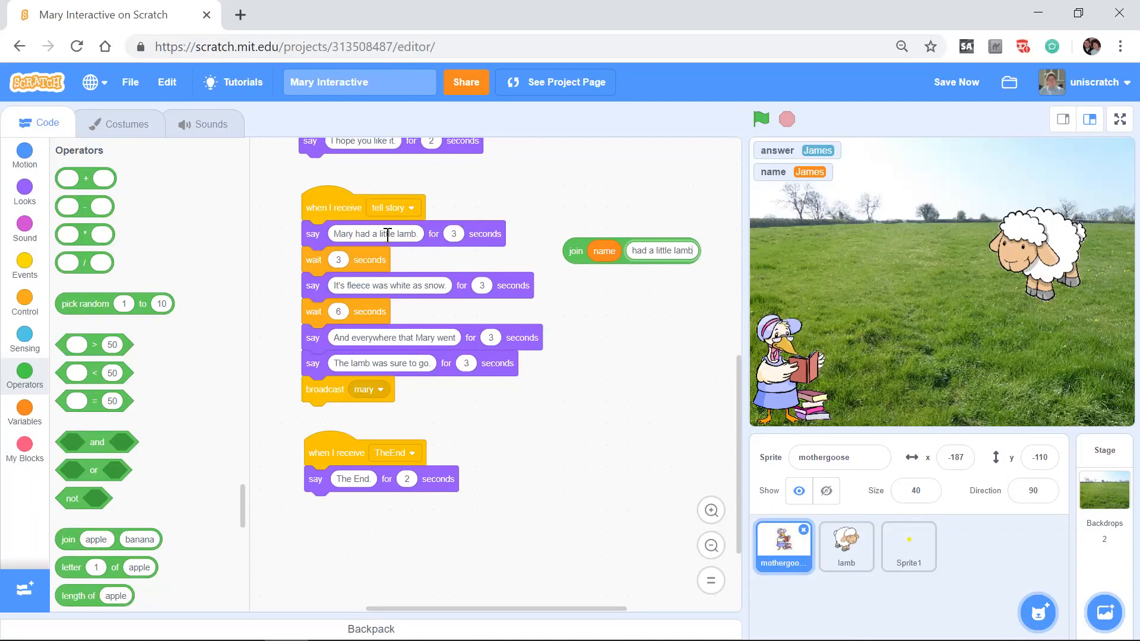
pyautogui.click(577, 251)
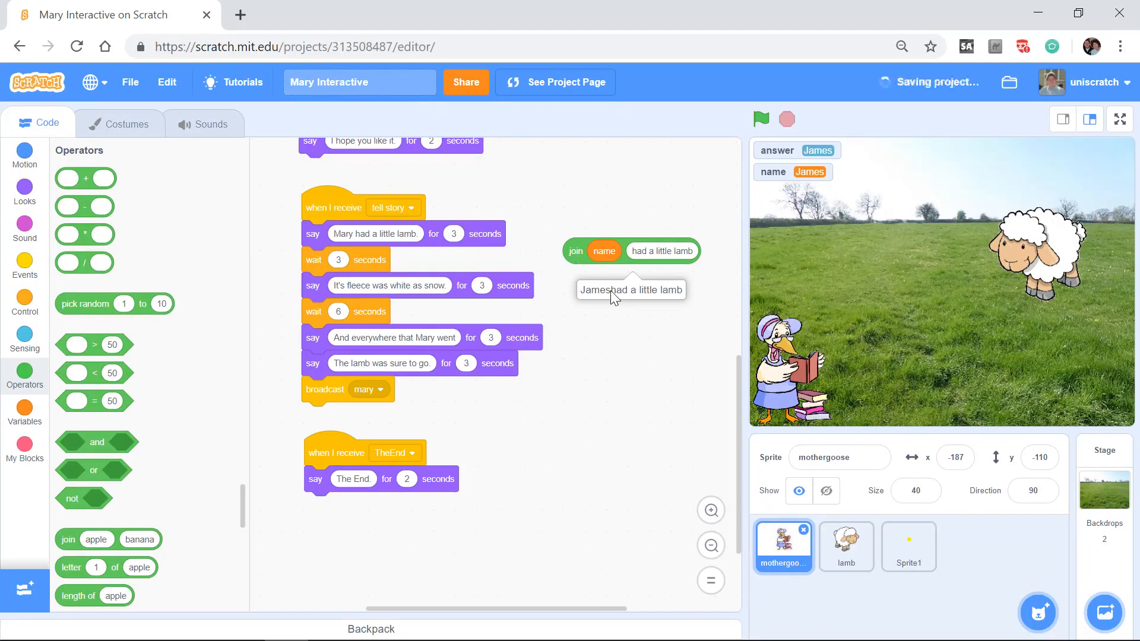
pyautogui.click(637, 250)
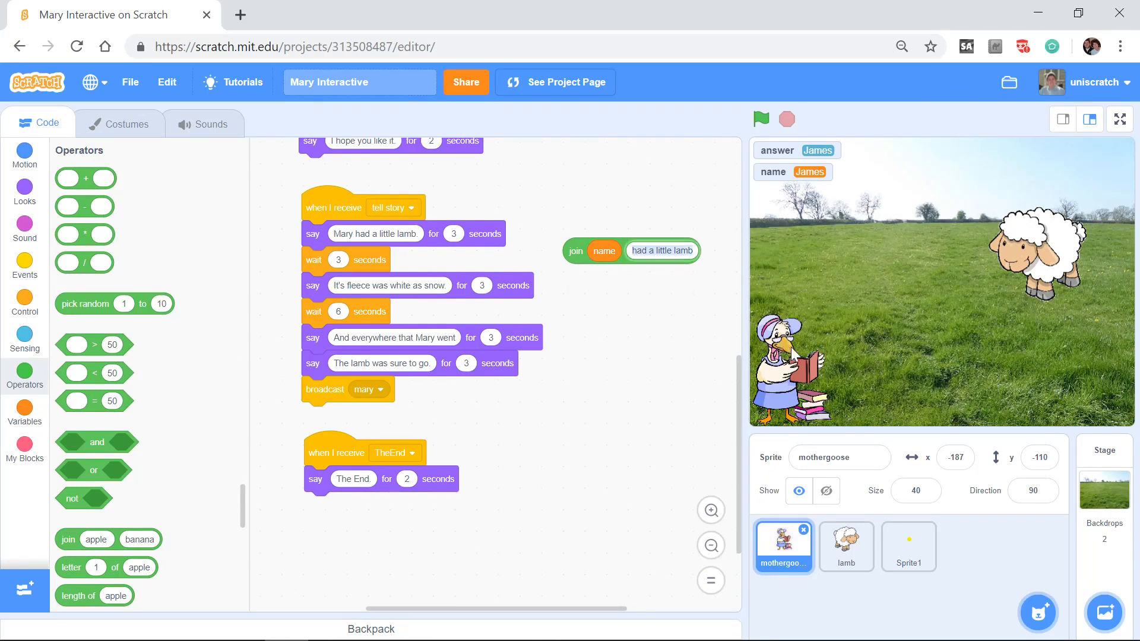
pyautogui.click(633, 250)
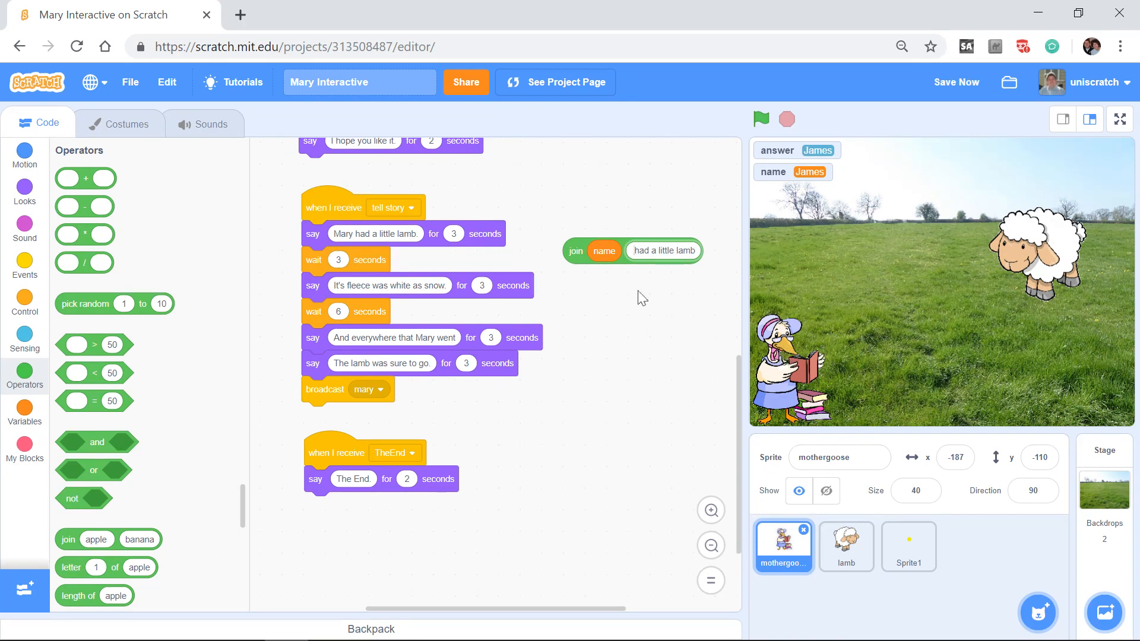
# Step: Preview the name-and-lamb join, then try out a spare join block and delete it
pyautogui.click(608, 272)
pyautogui.click(575, 251)
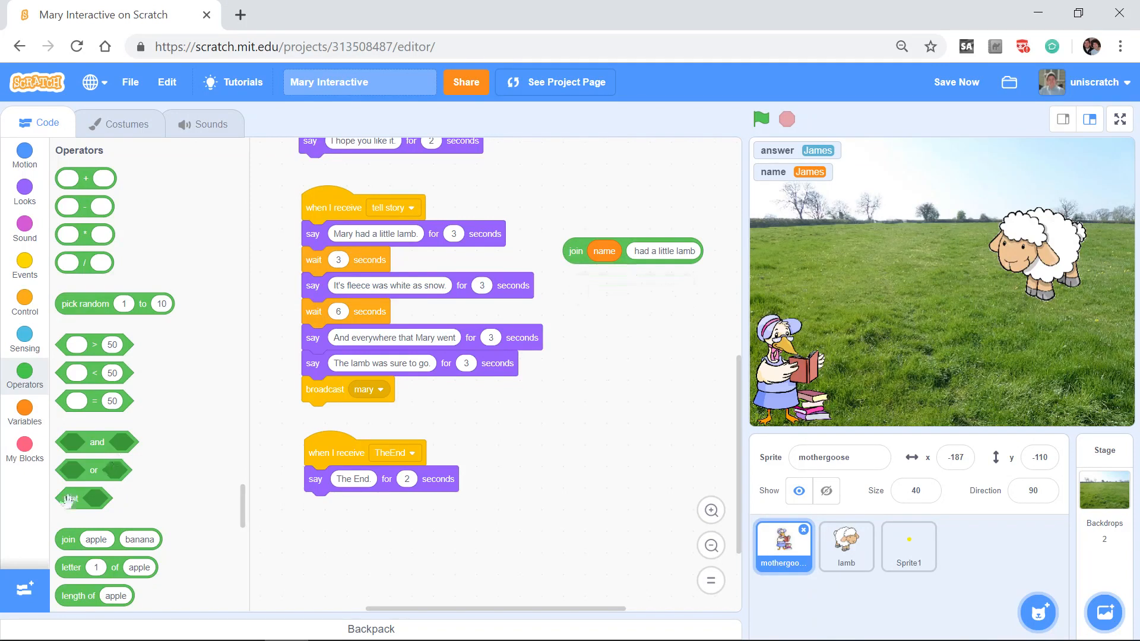
pyautogui.moveTo(68, 538)
pyautogui.mouseDown()
pyautogui.moveTo(597, 343)
pyautogui.moveTo(592, 320)
pyautogui.mouseUp()
pyautogui.click(592, 324)
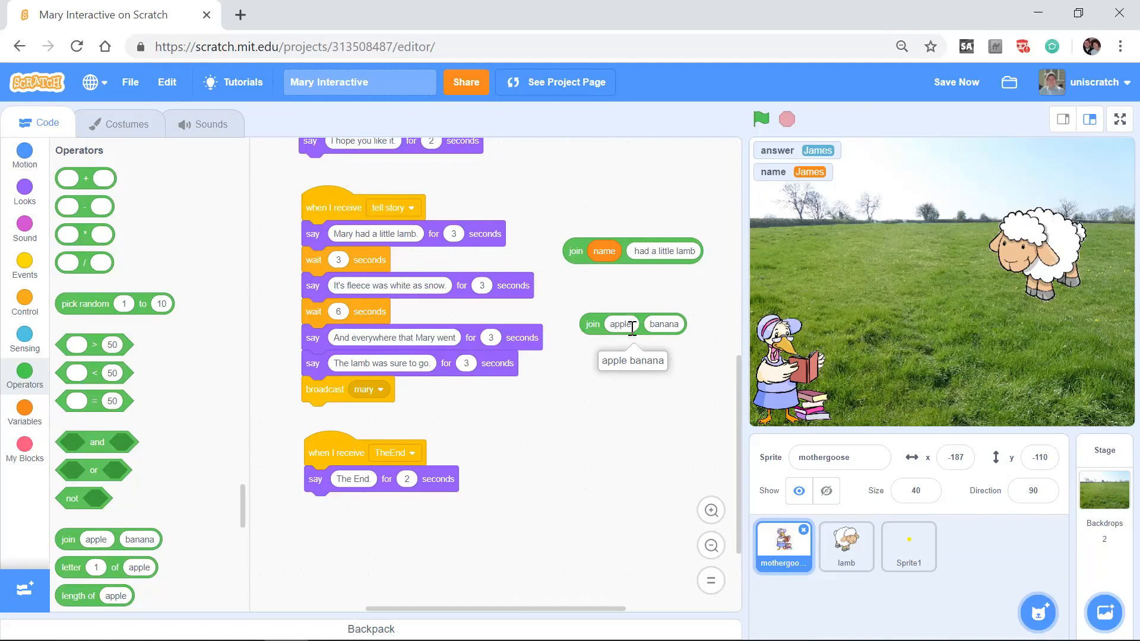
pyautogui.click(621, 323)
pyautogui.press('Right')
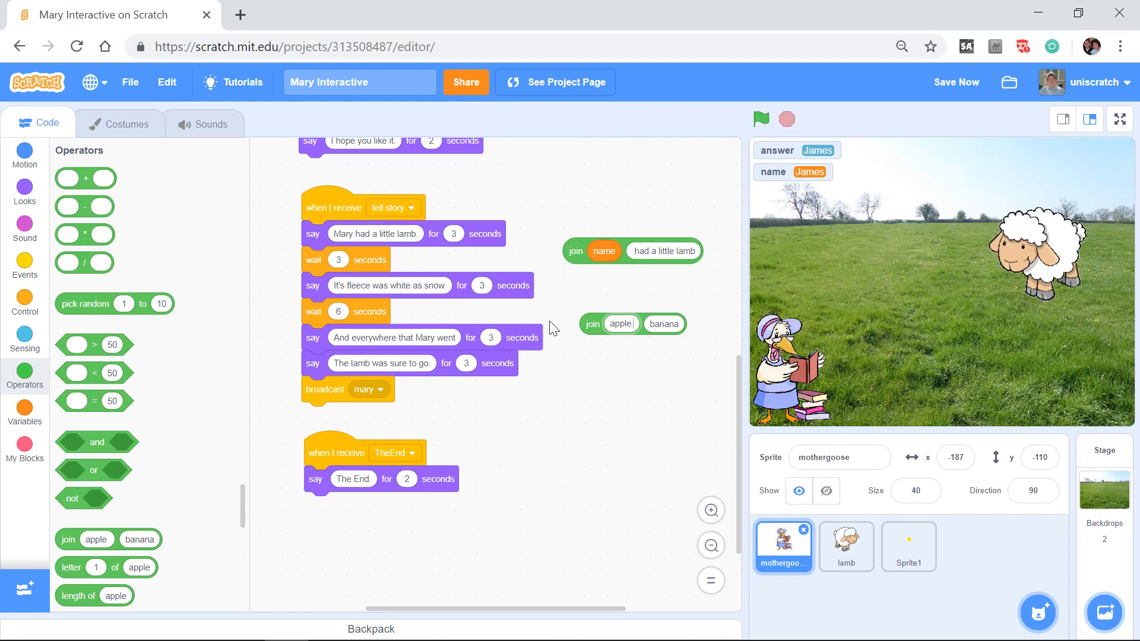
pyautogui.click(587, 324)
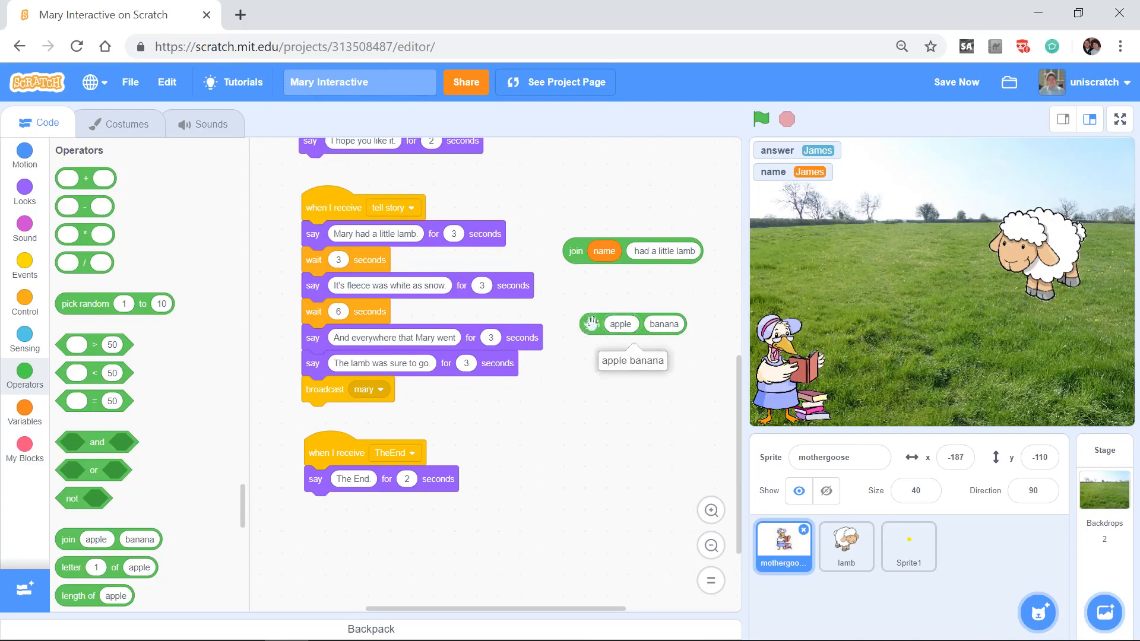
pyautogui.moveTo(594, 324); pyautogui.dragTo(148, 353)
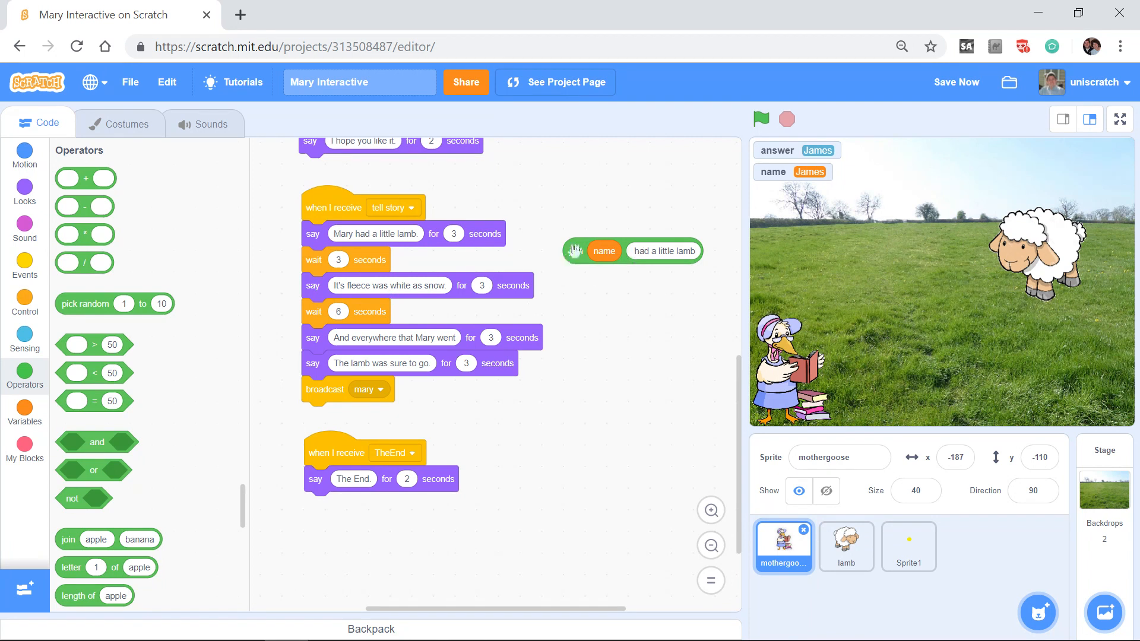
# Step: Drop the name-and-lamb join into Mother Goose's first say line
pyautogui.moveTo(575, 252); pyautogui.dragTo(352, 237)
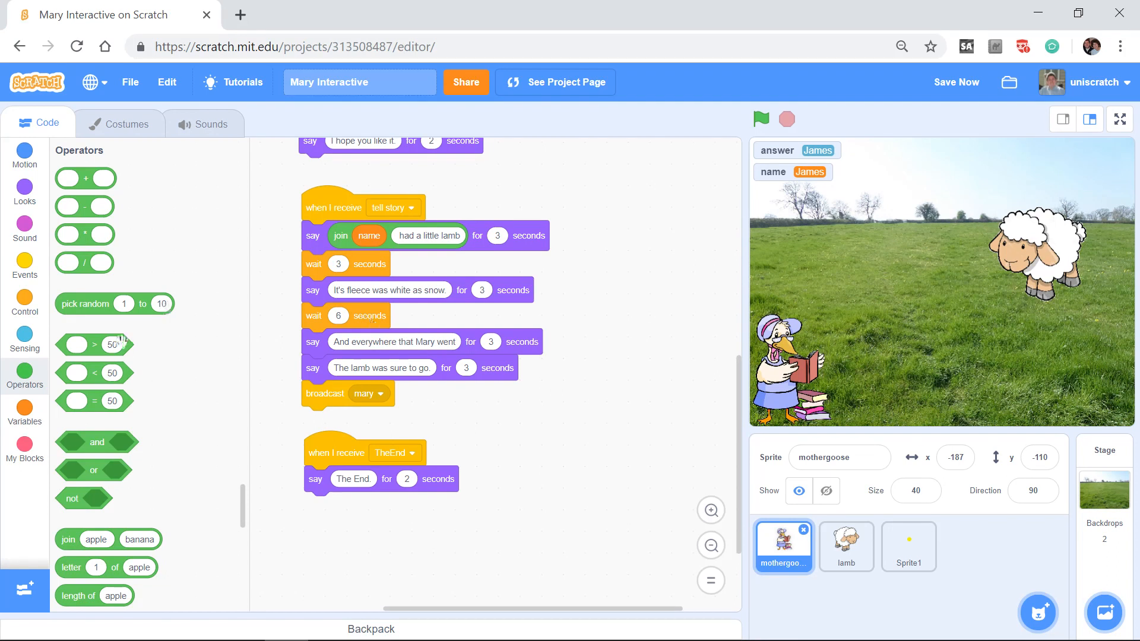
# Step: Build a join of 'And everywhere that ' with the name variable
pyautogui.moveTo(68, 540); pyautogui.dragTo(501, 411)
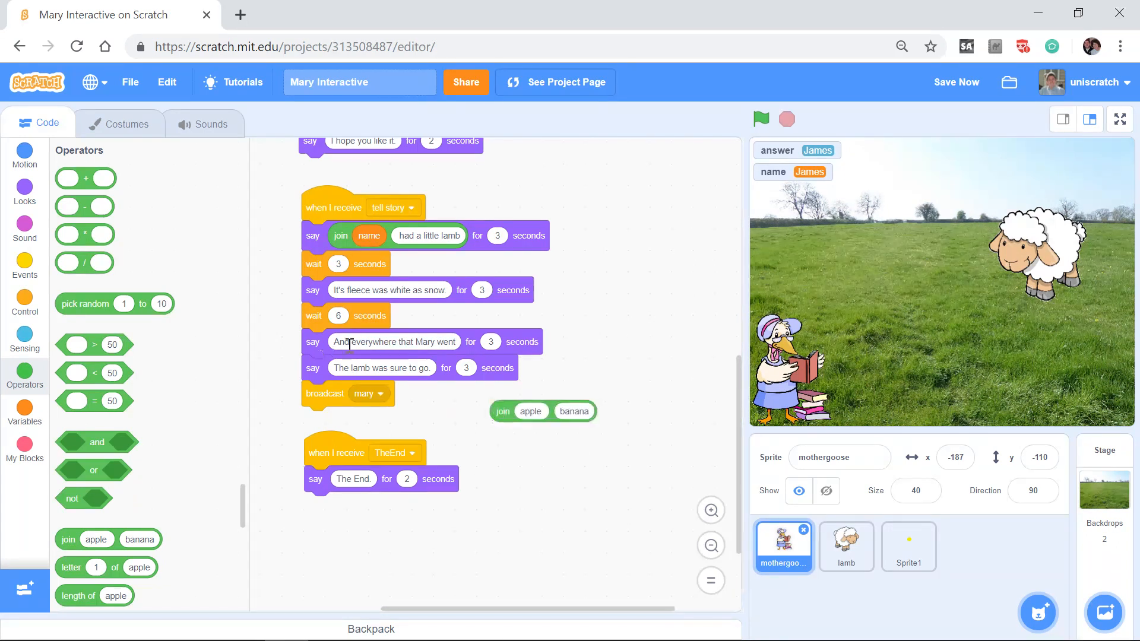
pyautogui.click(530, 411)
pyautogui.write('And every')
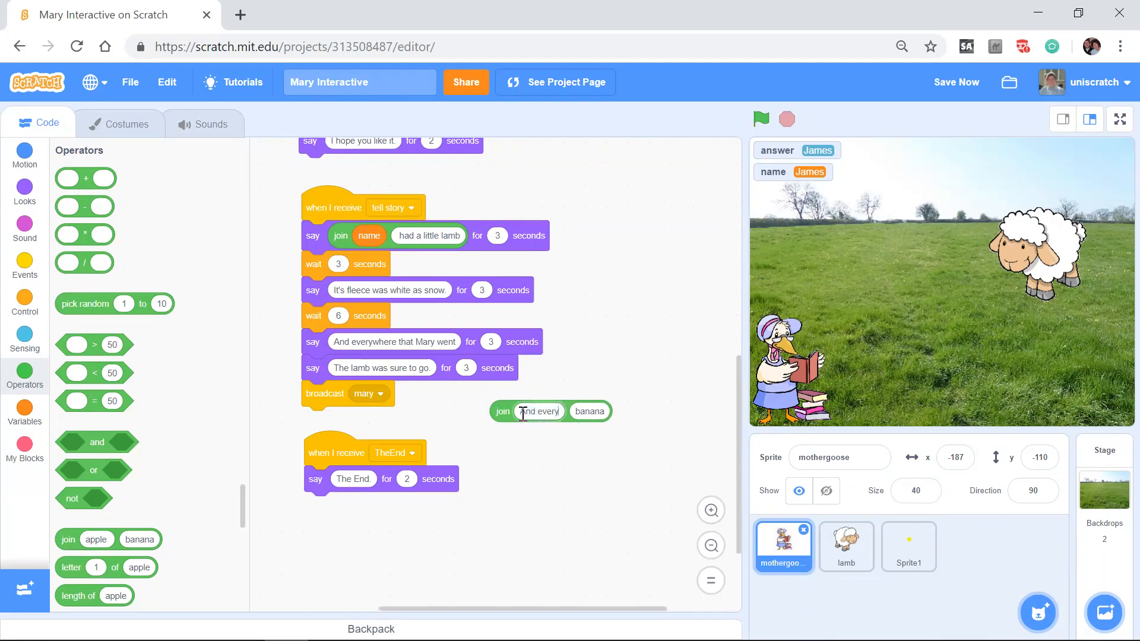
pyautogui.write('where that')
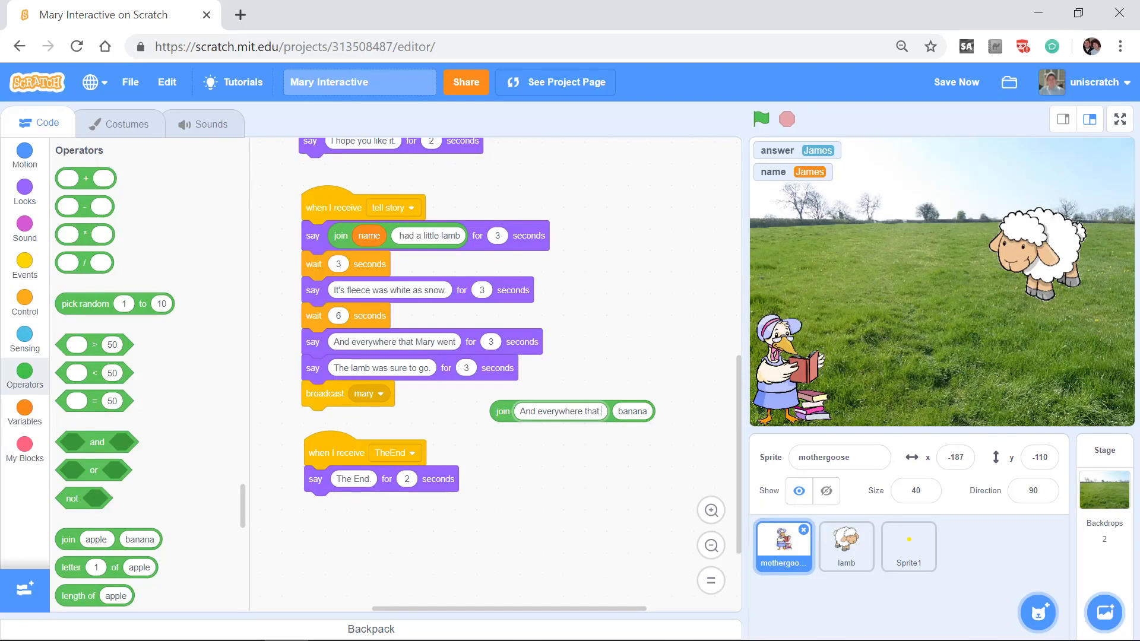
pyautogui.click(38, 418)
pyautogui.moveTo(94, 235)
pyautogui.mouseDown()
pyautogui.moveTo(686, 410)
pyautogui.moveTo(633, 412)
pyautogui.mouseUp()
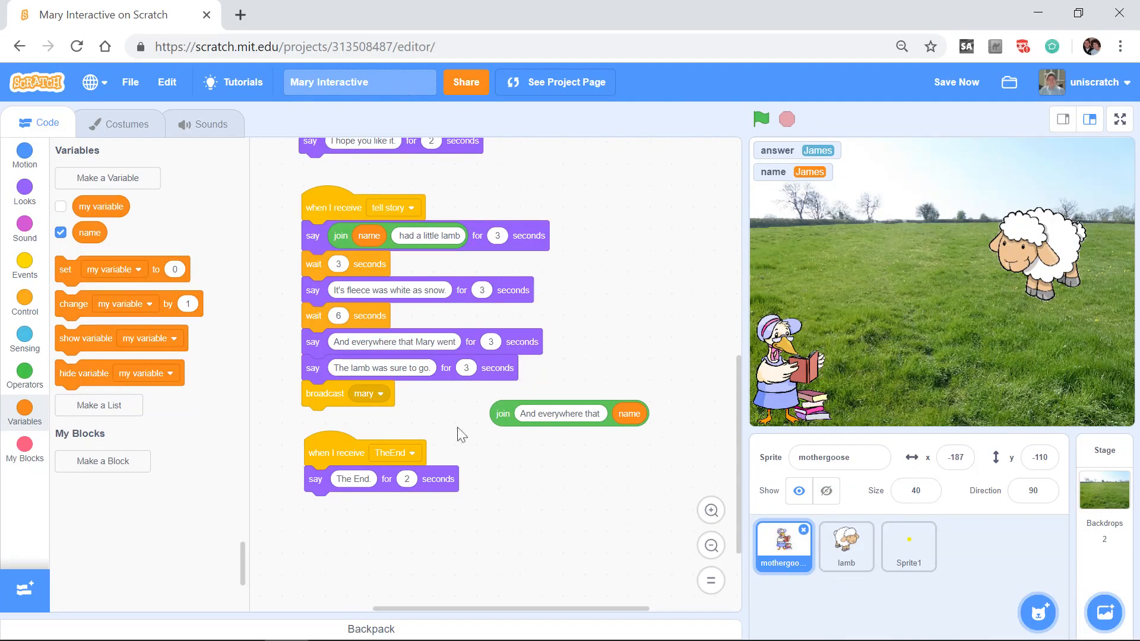
# Step: Nest that join with 'went' in a second join and drop it into the third say line
pyautogui.click(24, 372)
pyautogui.moveTo(70, 535)
pyautogui.mouseDown()
pyautogui.moveTo(563, 524)
pyautogui.moveTo(534, 466)
pyautogui.mouseUp()
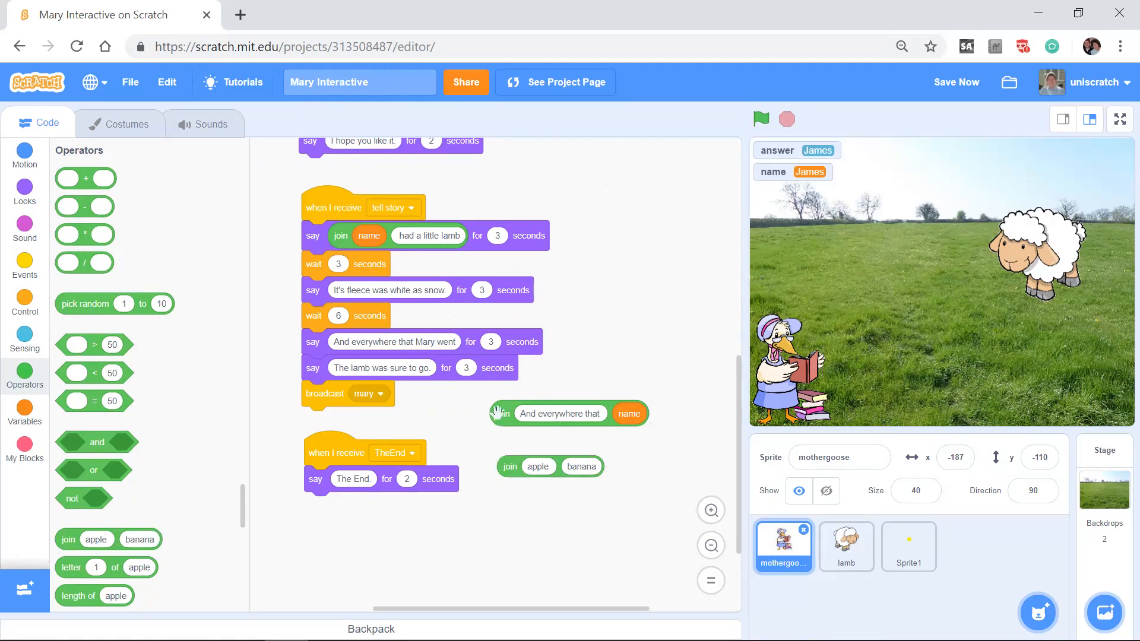
pyautogui.moveTo(499, 413)
pyautogui.mouseDown()
pyautogui.moveTo(537, 466)
pyautogui.moveTo(461, 422)
pyautogui.mouseUp()
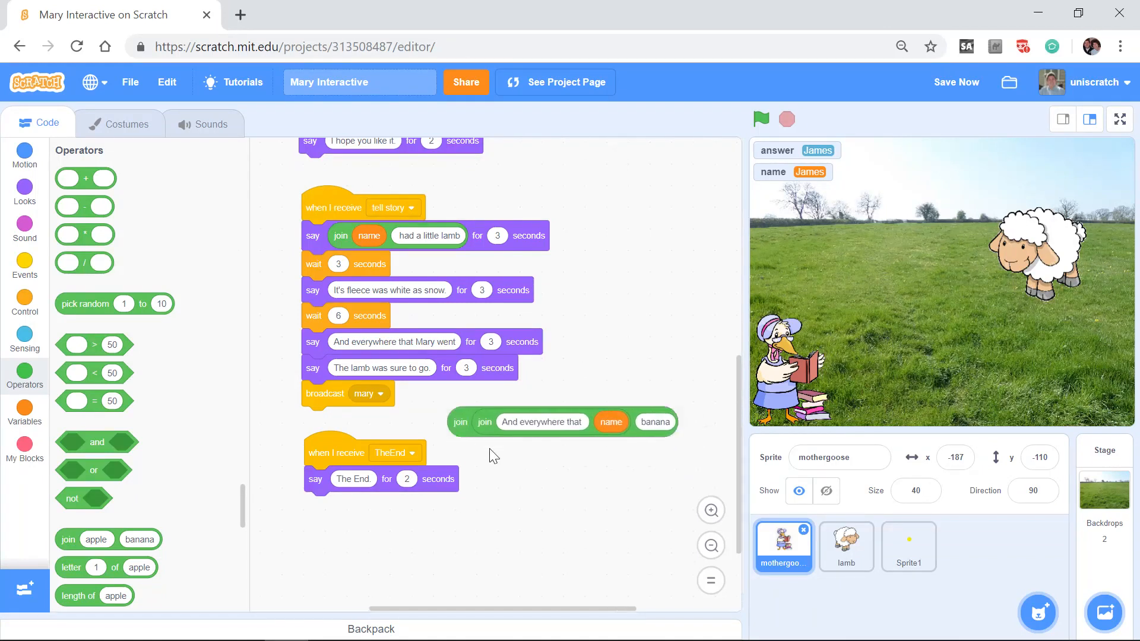
pyautogui.click(655, 422)
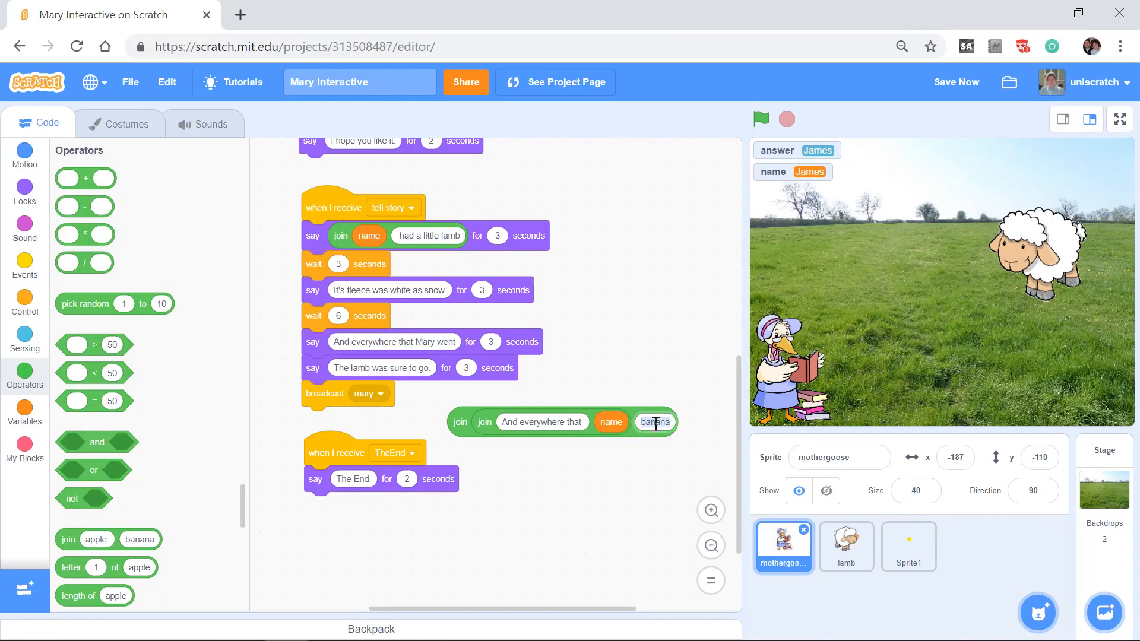
pyautogui.write('went')
pyautogui.click(460, 422)
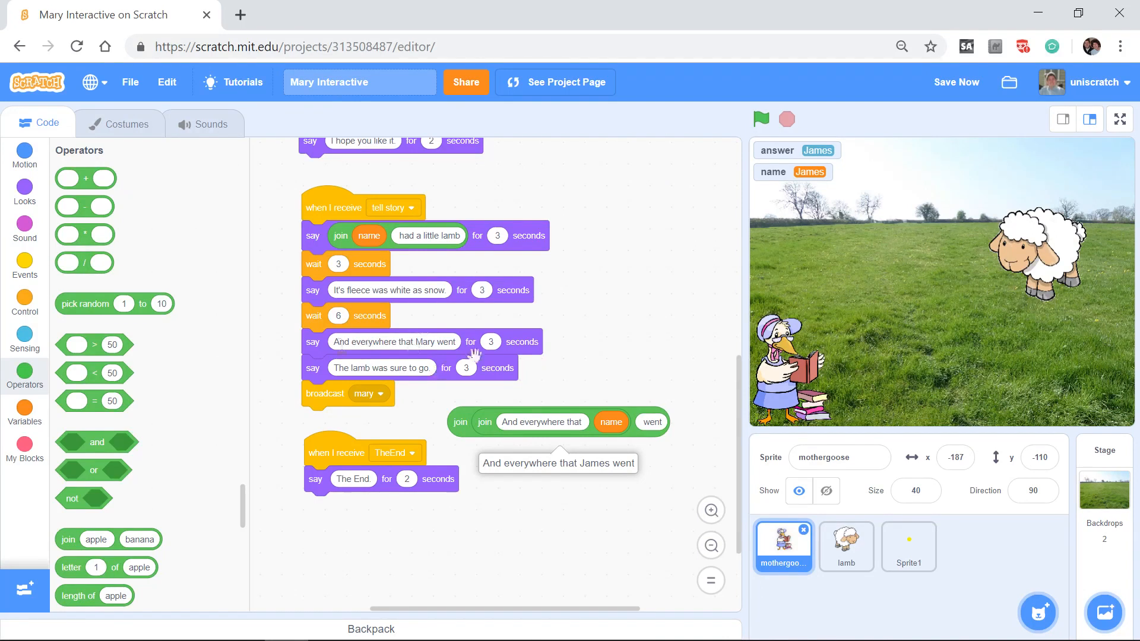
pyautogui.moveTo(460, 422)
pyautogui.mouseDown()
pyautogui.moveTo(438, 371)
pyautogui.moveTo(357, 345)
pyautogui.mouseUp()
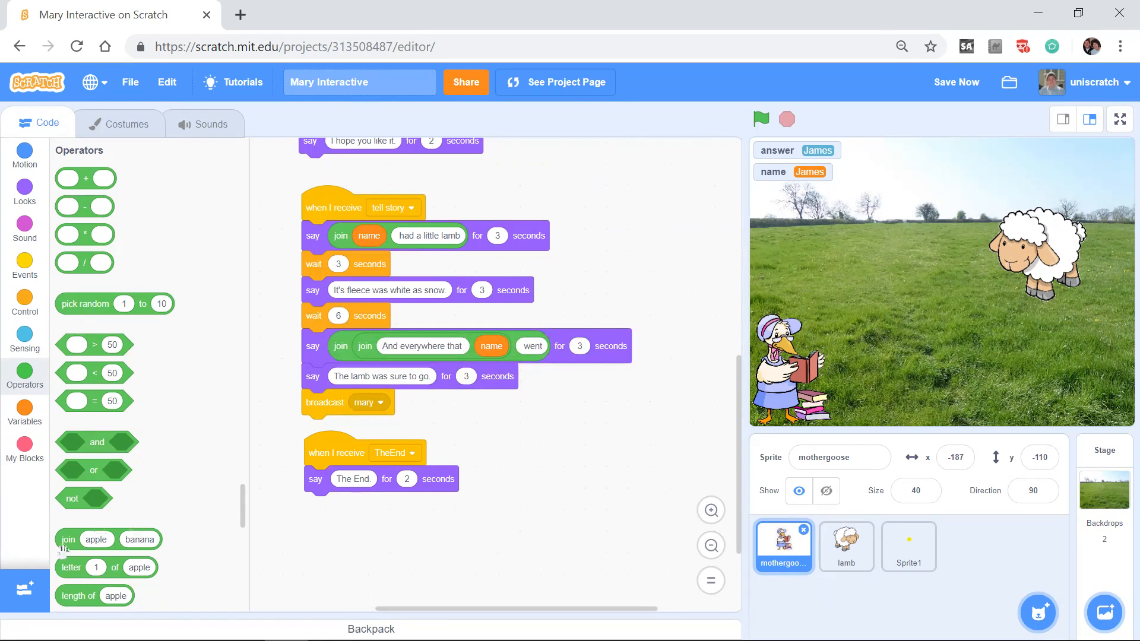
pyautogui.moveTo(68, 540); pyautogui.dragTo(424, 542)
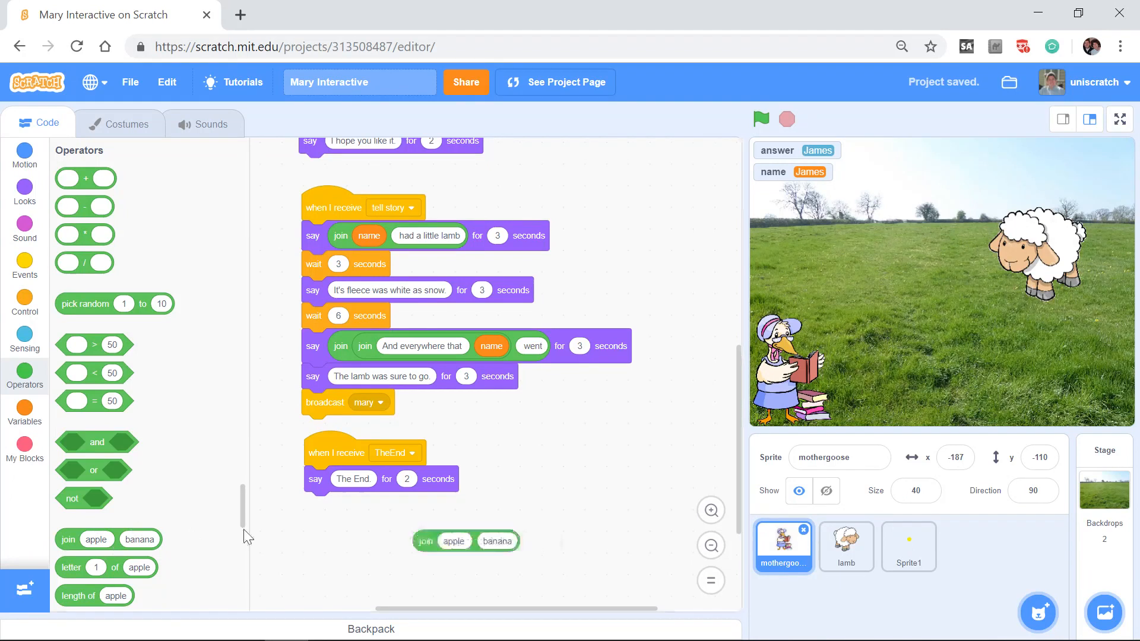
pyautogui.moveTo(69, 540)
pyautogui.mouseDown()
pyautogui.moveTo(481, 567)
pyautogui.moveTo(499, 542)
pyautogui.mouseUp()
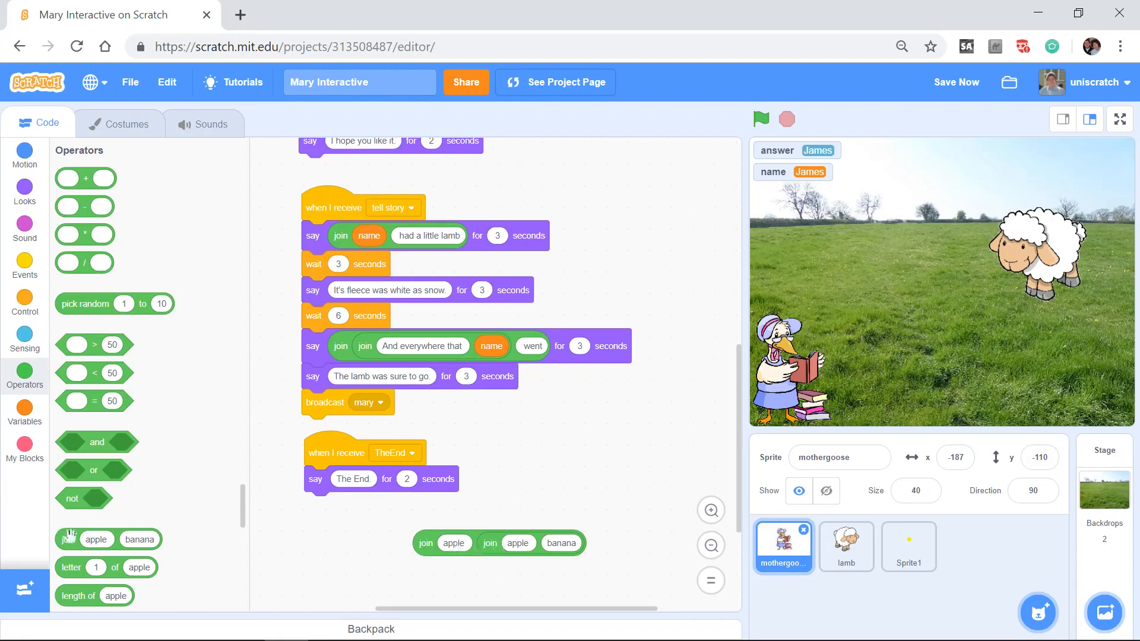
pyautogui.moveTo(68, 539)
pyautogui.mouseDown()
pyautogui.moveTo(450, 545)
pyautogui.moveTo(360, 529)
pyautogui.mouseUp()
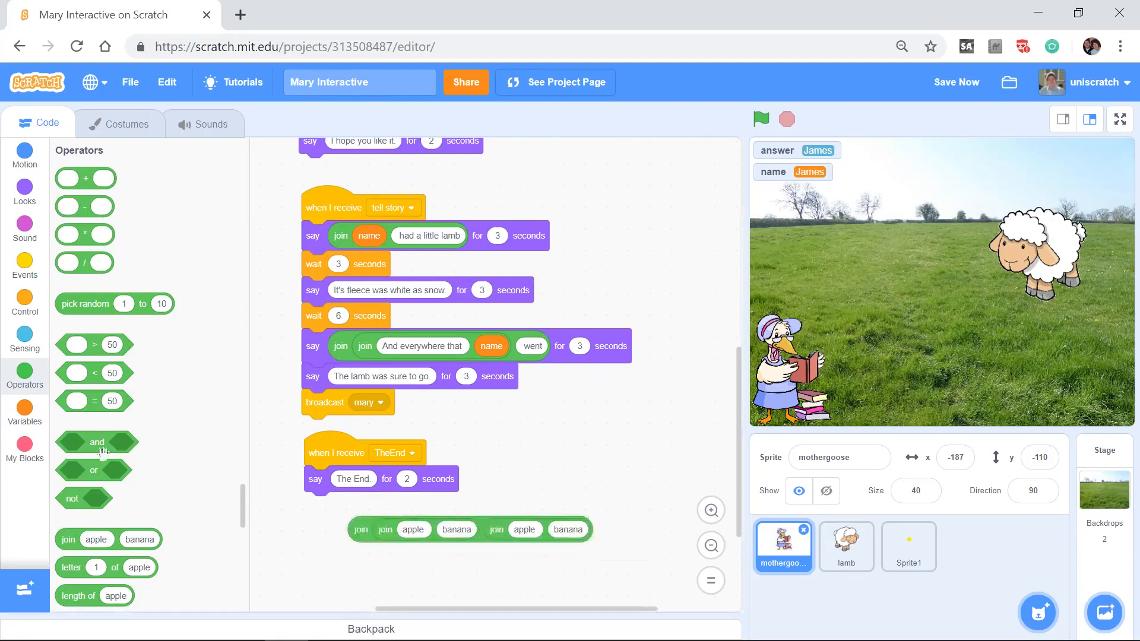
pyautogui.moveTo(69, 538); pyautogui.dragTo(538, 537)
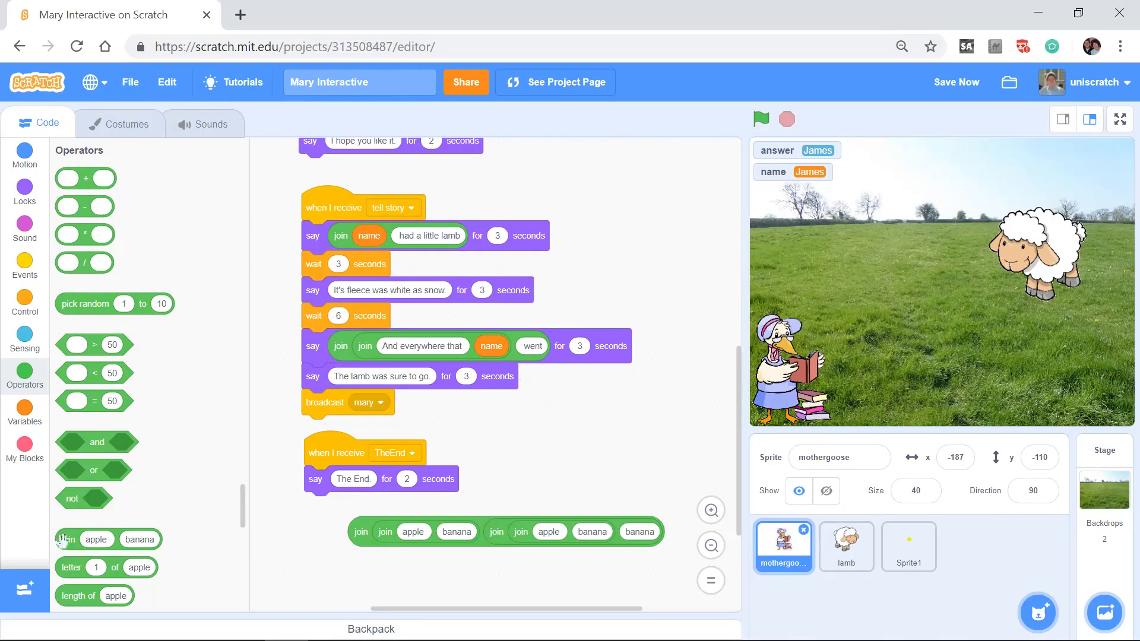
pyautogui.moveTo(69, 539); pyautogui.dragTo(412, 535)
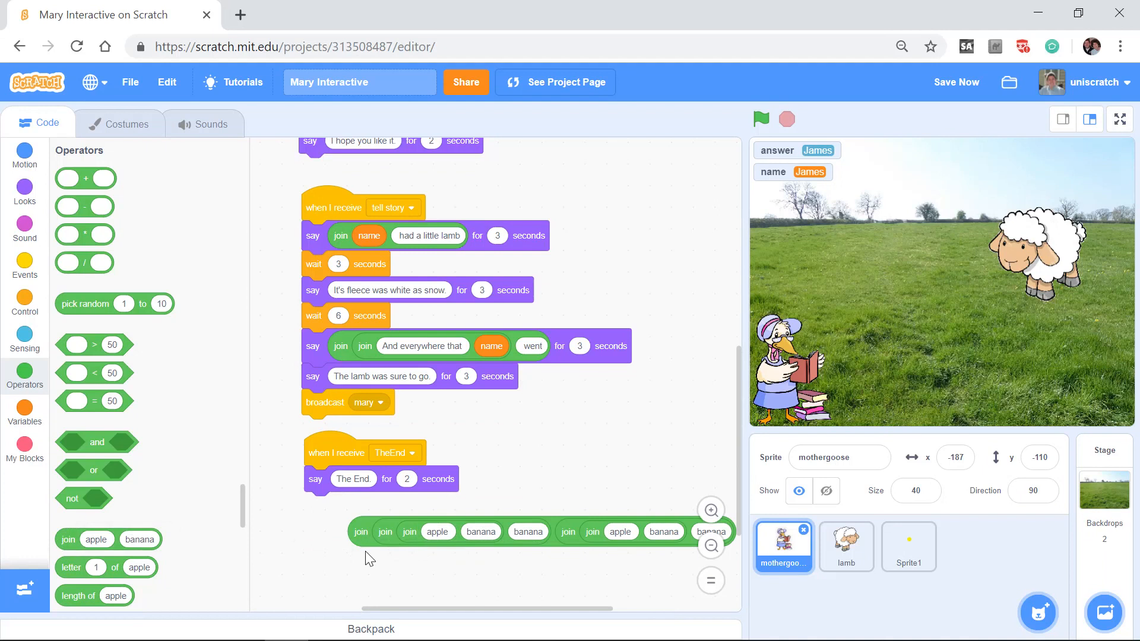
pyautogui.moveTo(359, 532); pyautogui.dragTo(301, 531)
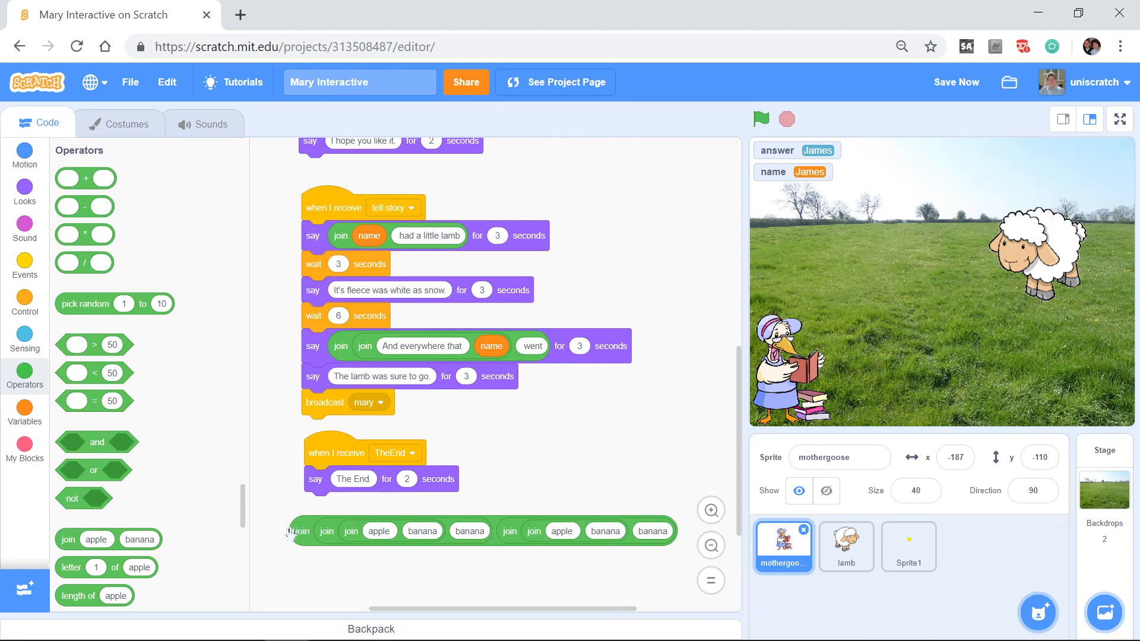
pyautogui.click(291, 533)
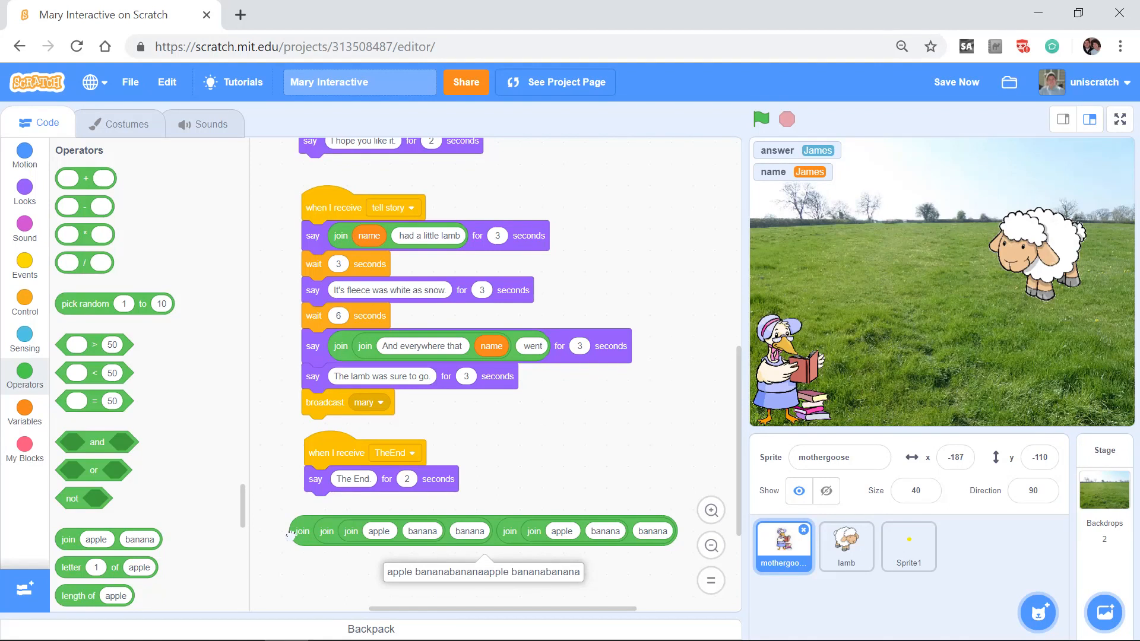
pyautogui.moveTo(290, 533); pyautogui.dragTo(160, 512)
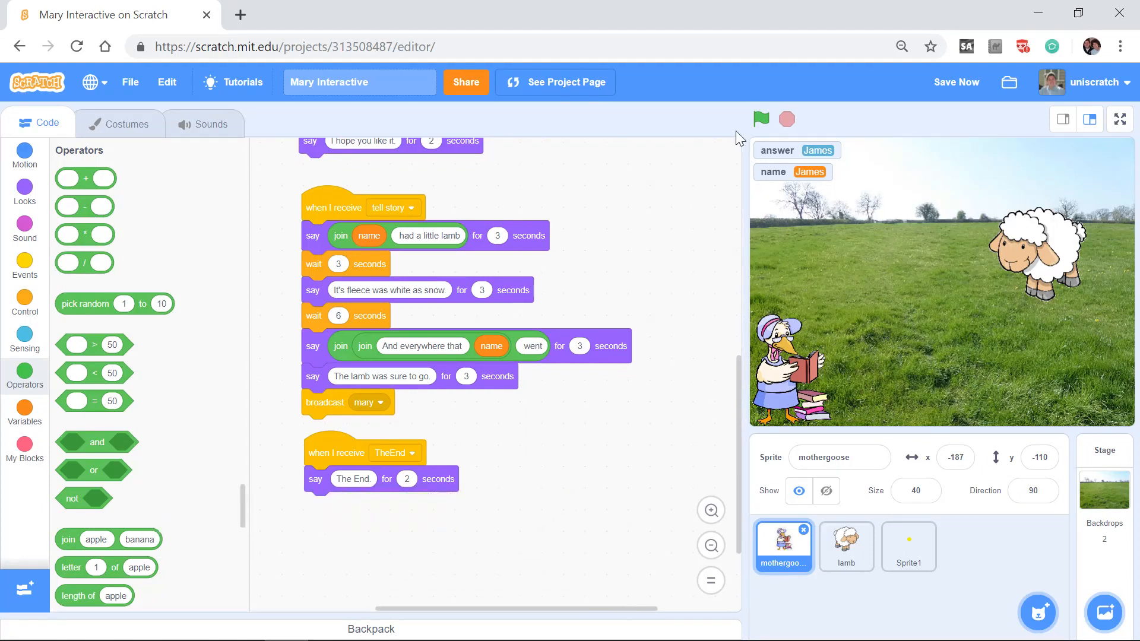
# Step: Run the story from the green flag and answer Ben as the name
pyautogui.click(763, 120)
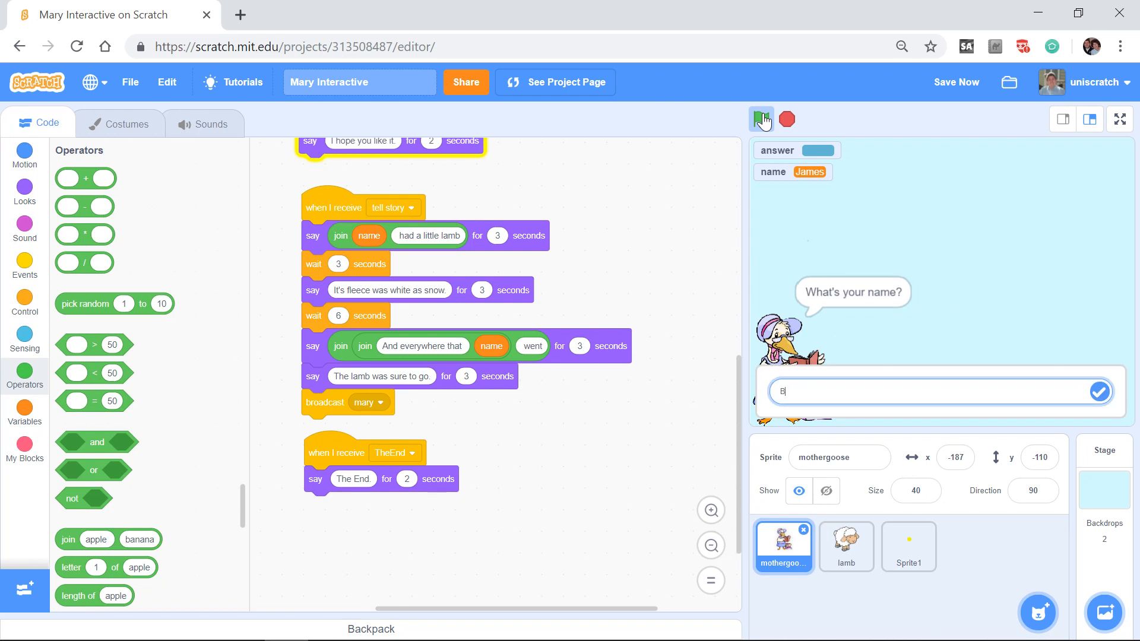
pyautogui.write('Ben')
pyautogui.press('Return')
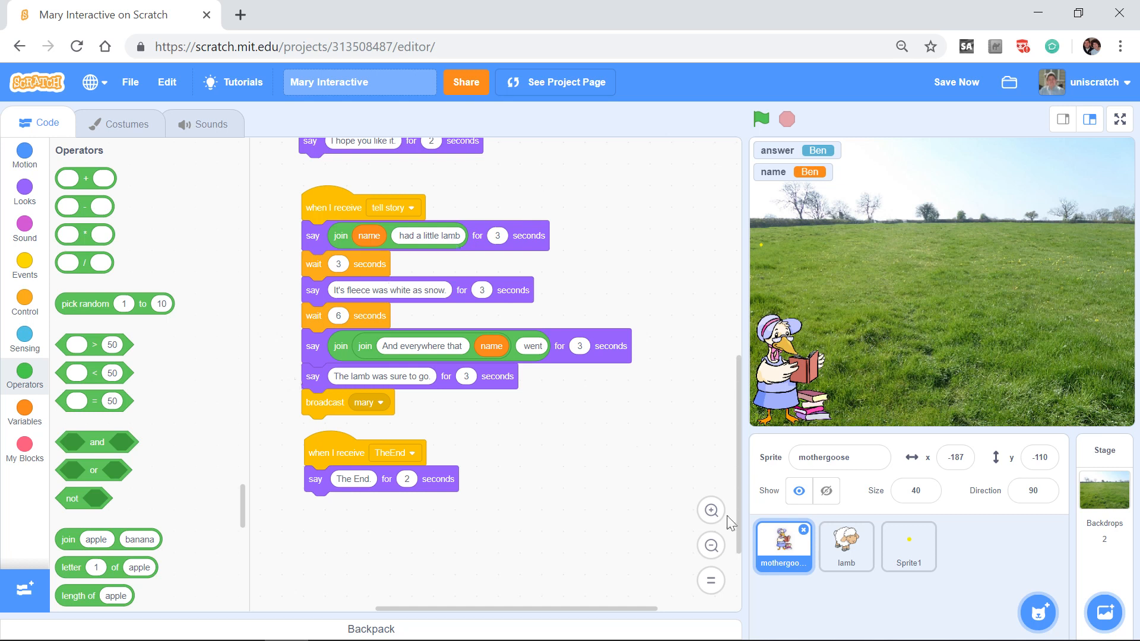
# Step: In the lamb's script, make its say block use 'I do love that' joined with the name variable
pyautogui.click(845, 547)
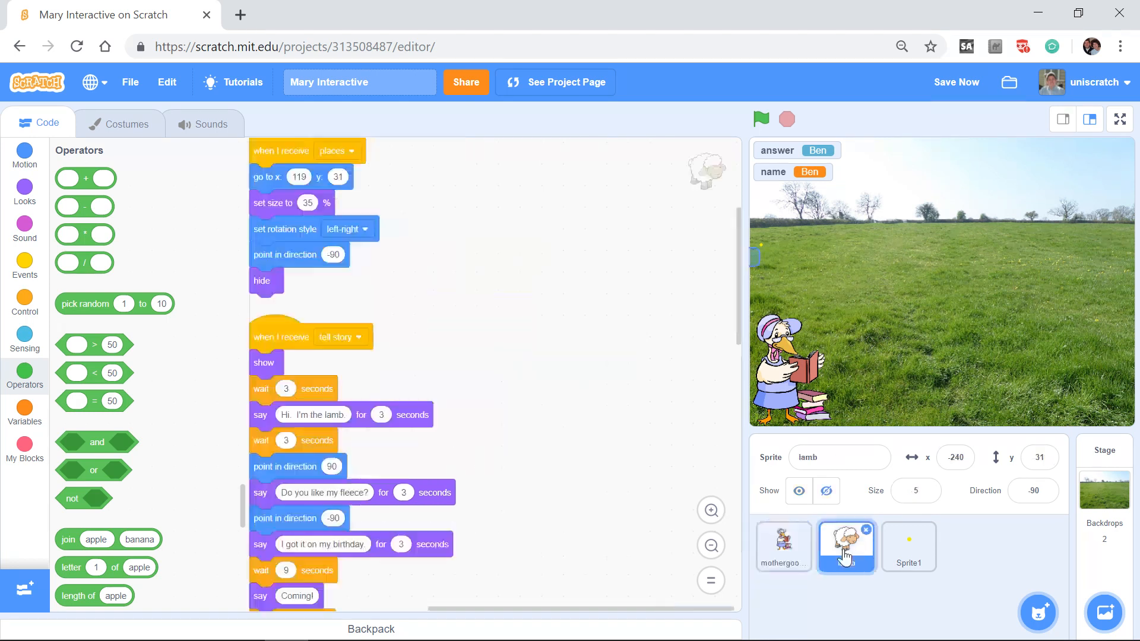
pyautogui.scroll(-3, 481, 459)
pyautogui.scroll(-3, 472, 458)
pyautogui.scroll(-4, 462, 462)
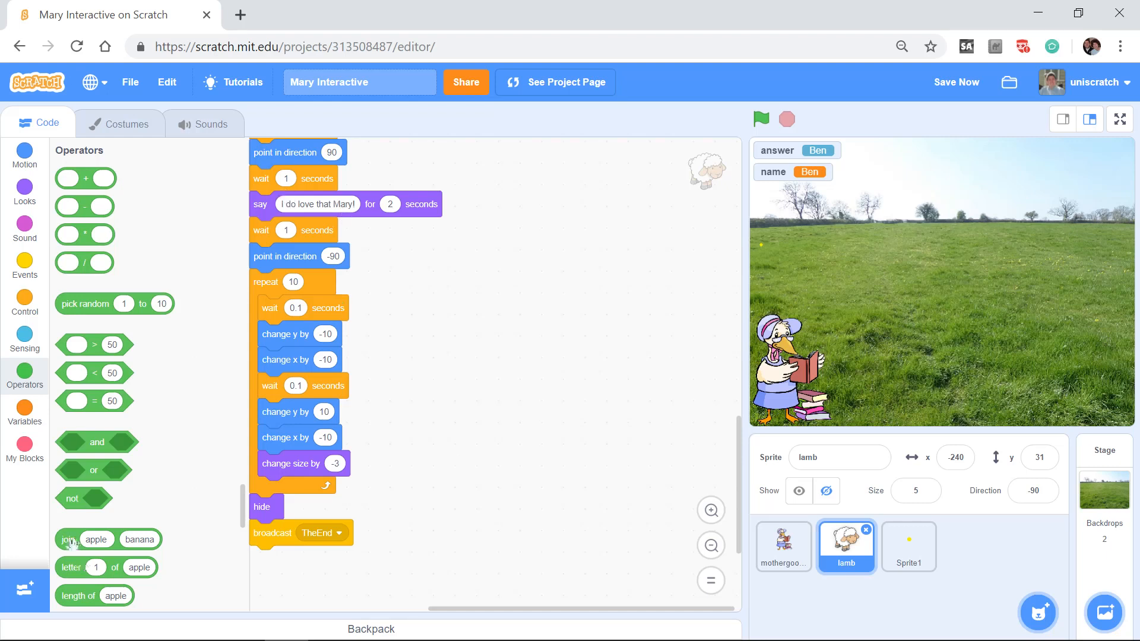
pyautogui.moveTo(72, 541)
pyautogui.mouseDown()
pyautogui.moveTo(429, 477)
pyautogui.moveTo(488, 375)
pyautogui.mouseUp()
pyautogui.click(495, 393)
pyautogui.write('I do love that')
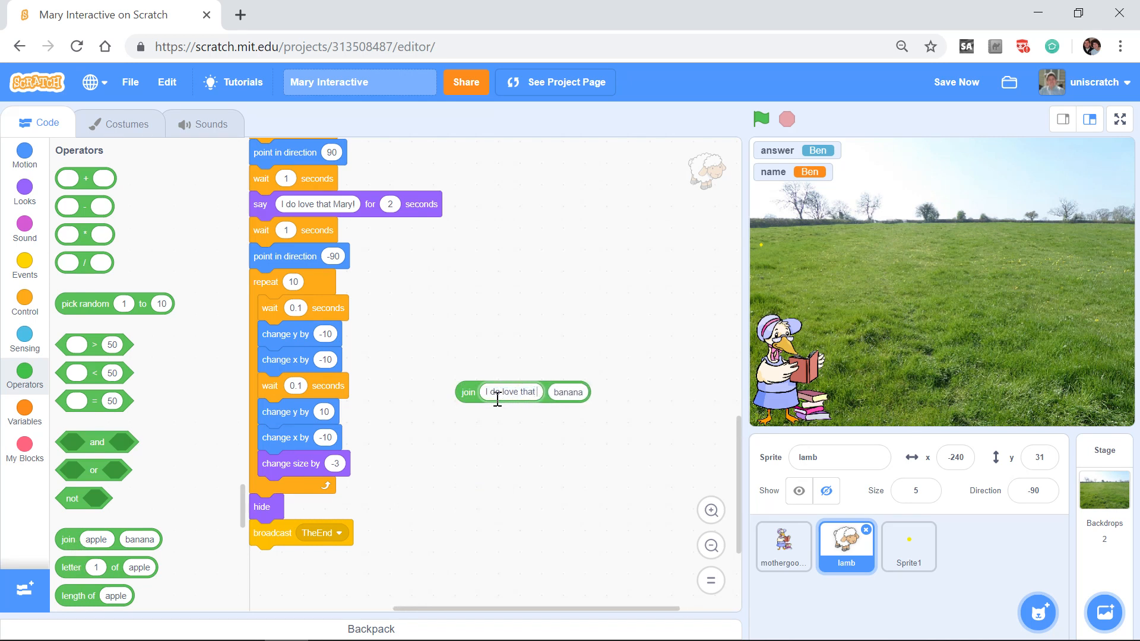
pyautogui.press('Tab')
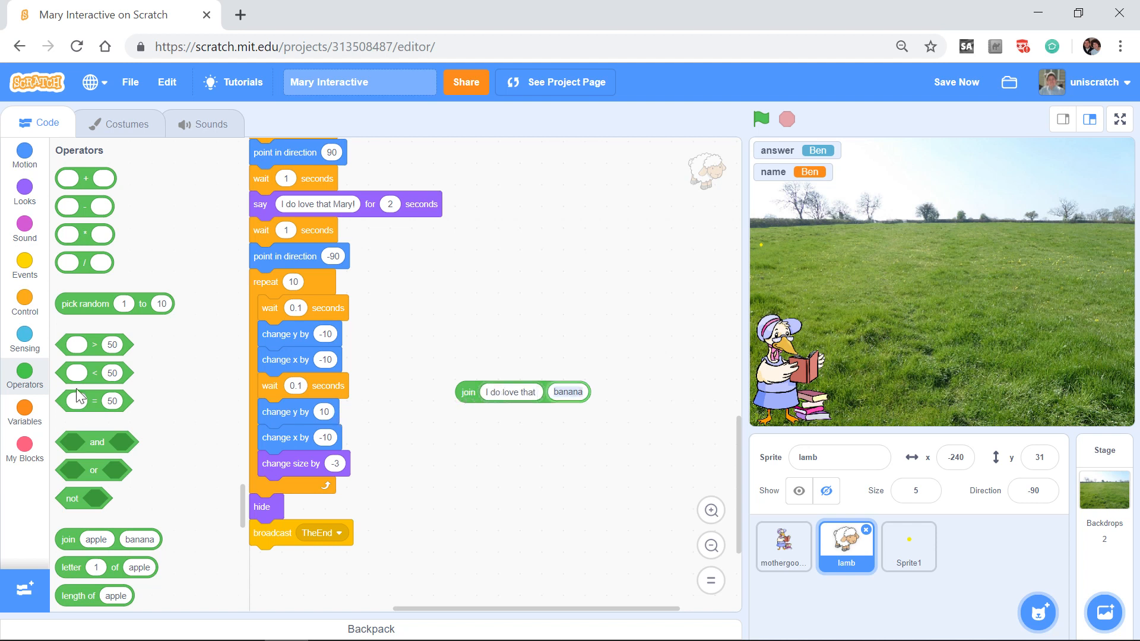
pyautogui.click(38, 418)
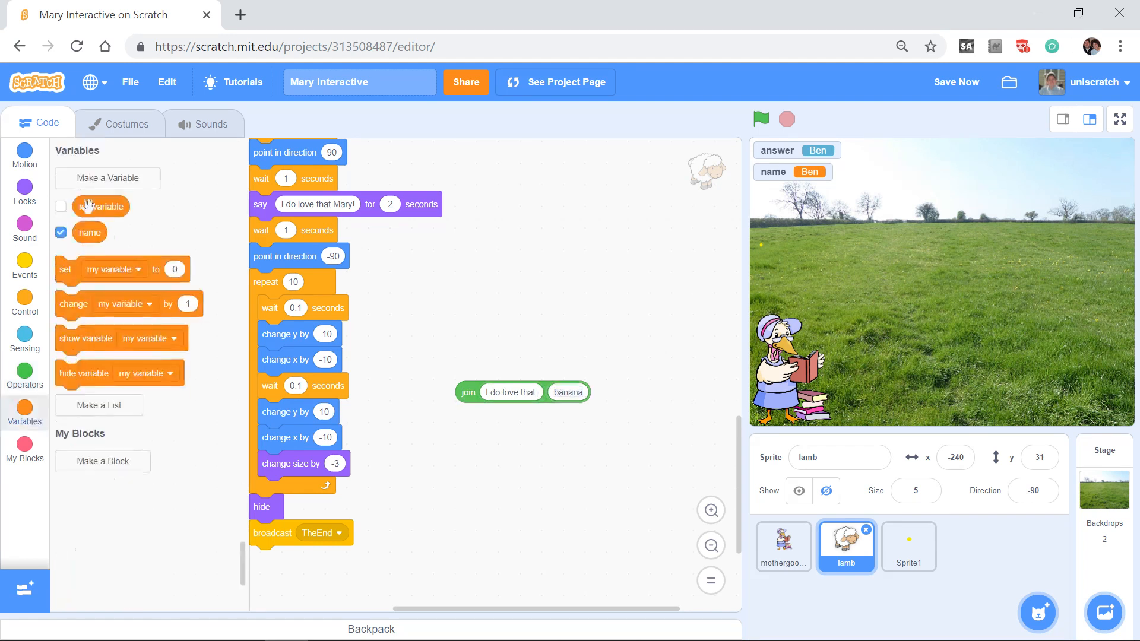
pyautogui.moveTo(89, 233); pyautogui.dragTo(592, 406)
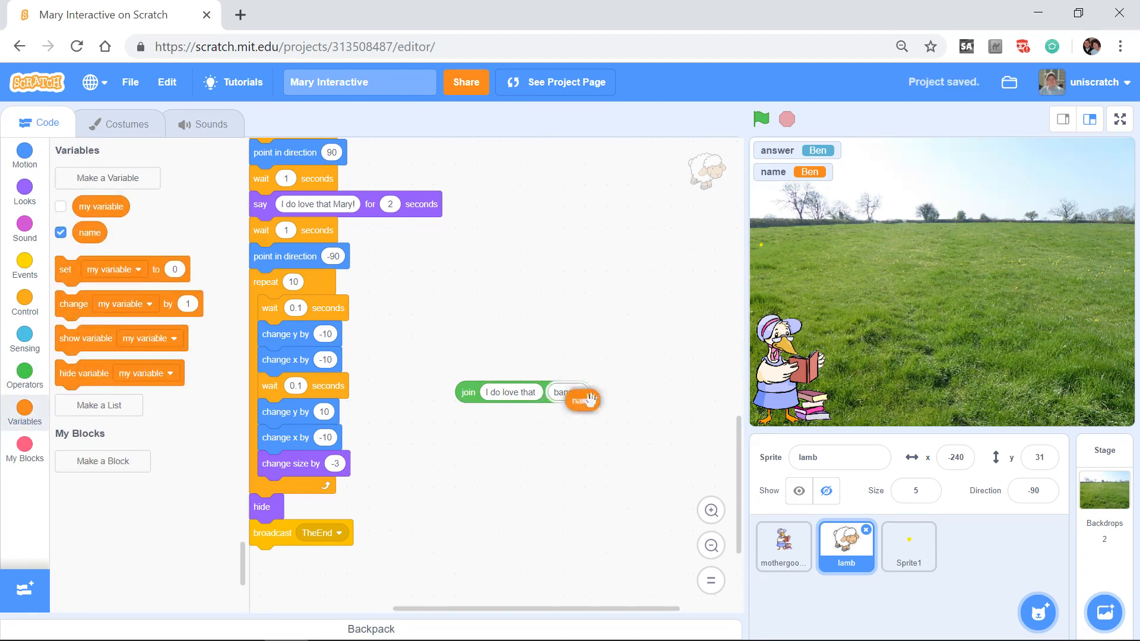
pyautogui.moveTo(468, 393); pyautogui.dragTo(294, 206)
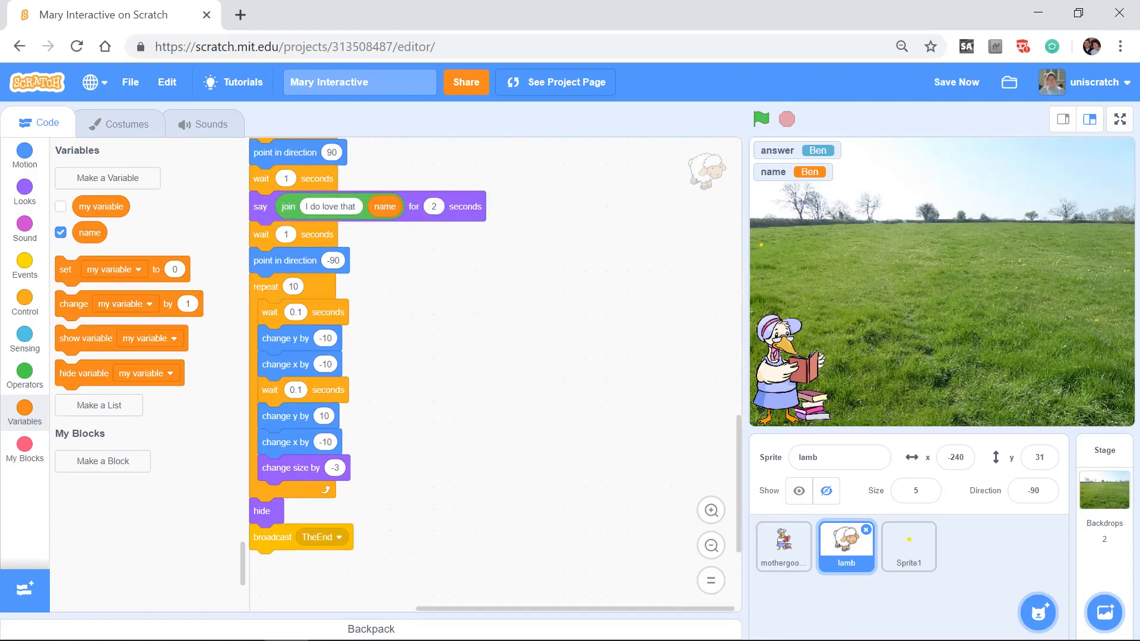
# Step: Hide the name and answer monitors from the stage
pyautogui.click(61, 232)
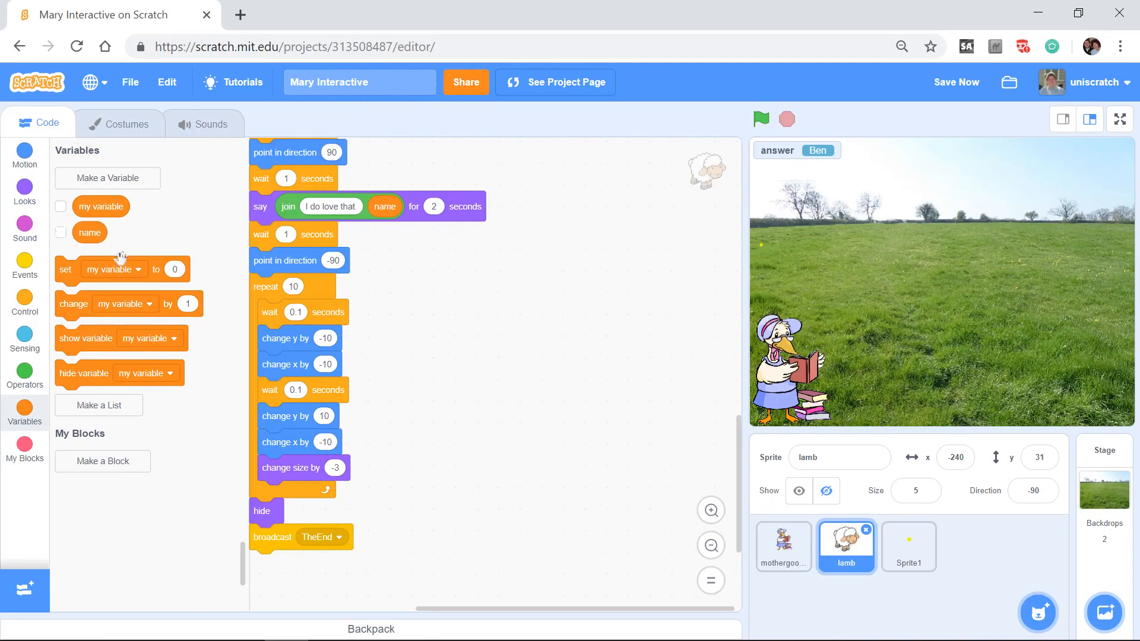
pyautogui.click(25, 334)
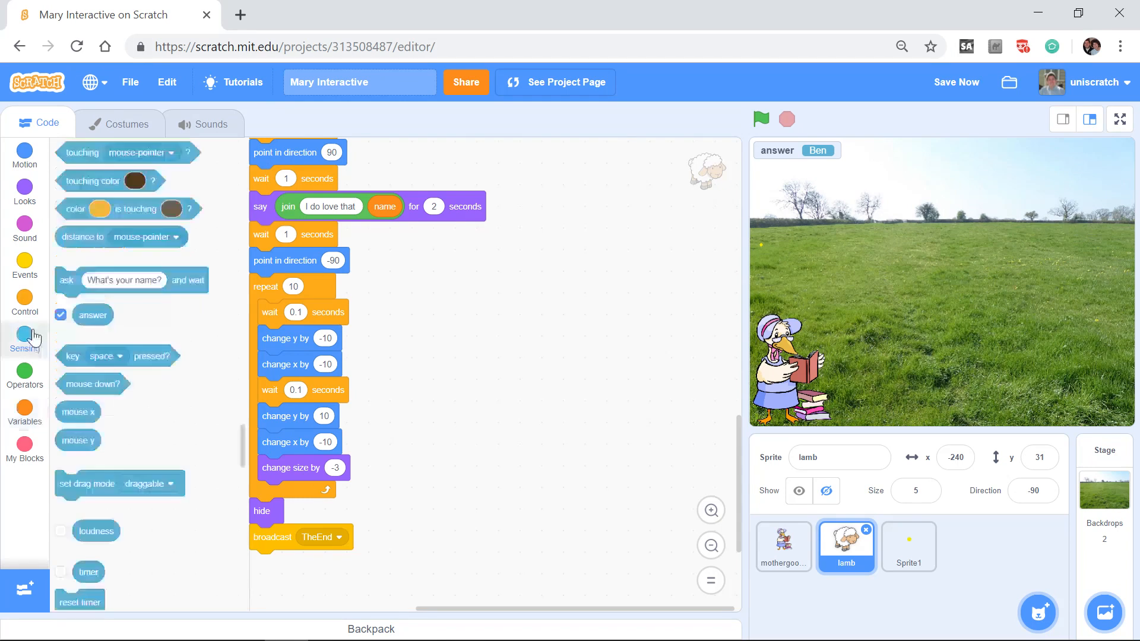
pyautogui.click(61, 340)
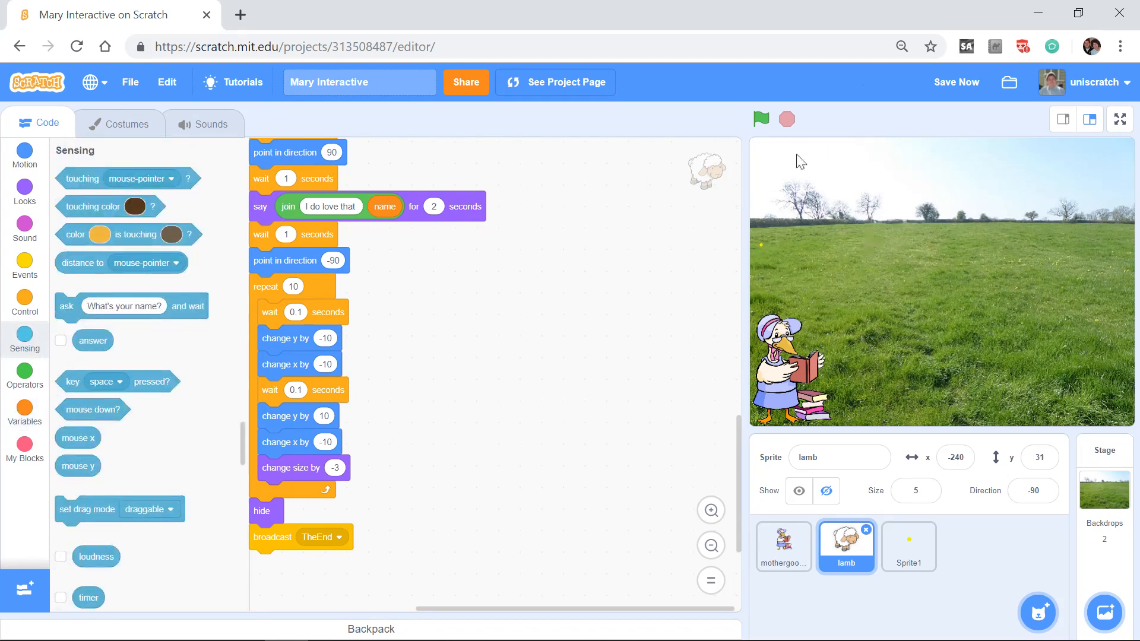
pyautogui.click(761, 119)
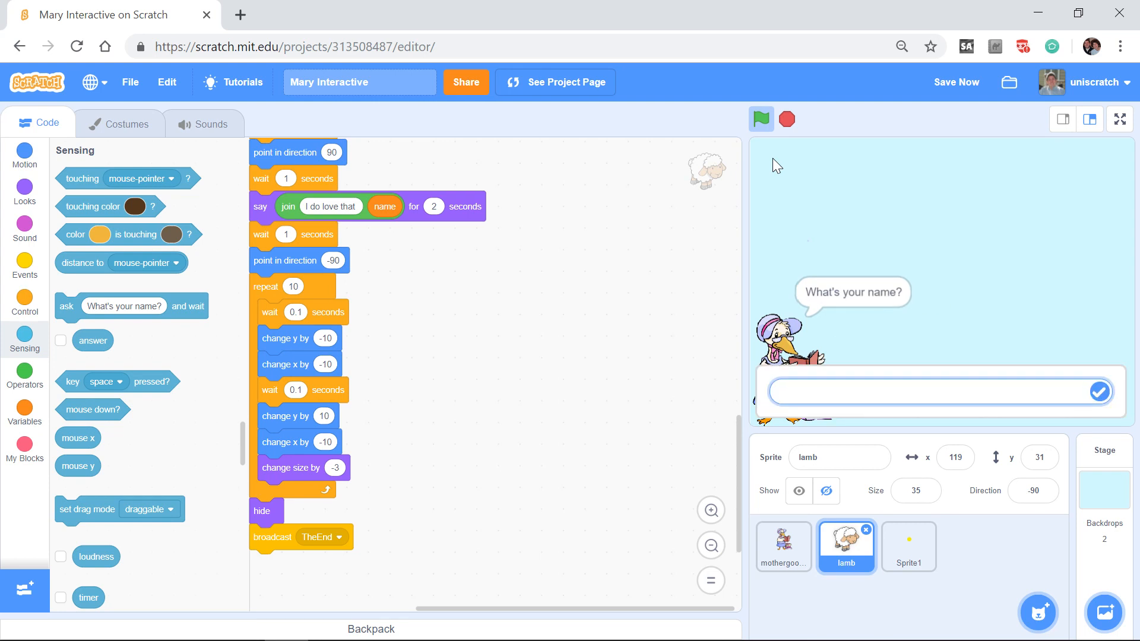
pyautogui.write('Margaret')
pyautogui.press('Return')
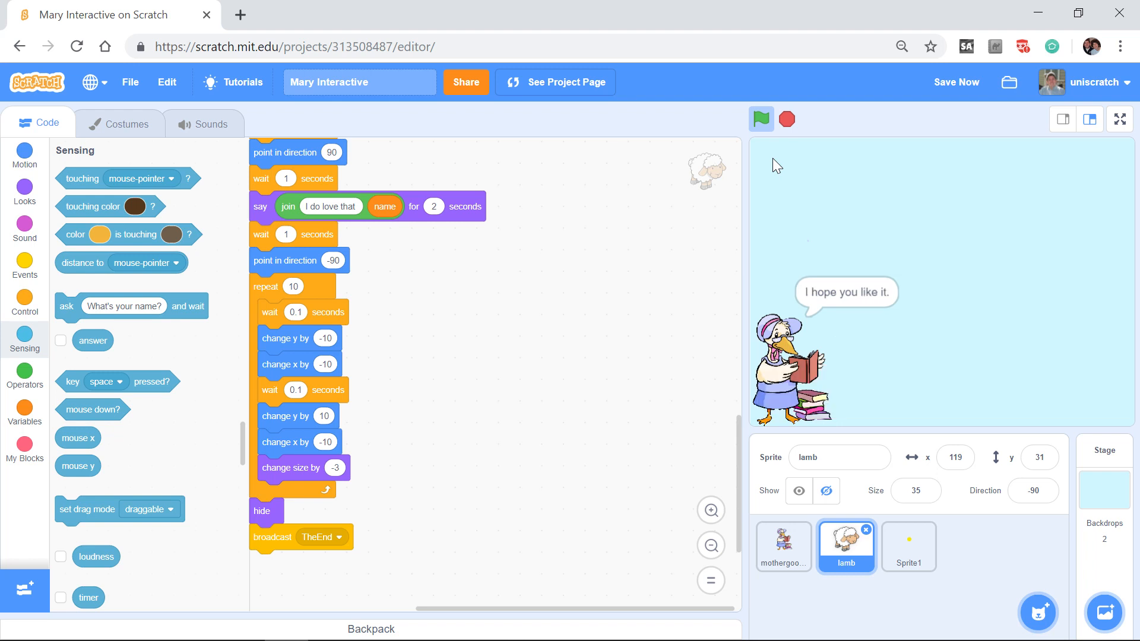